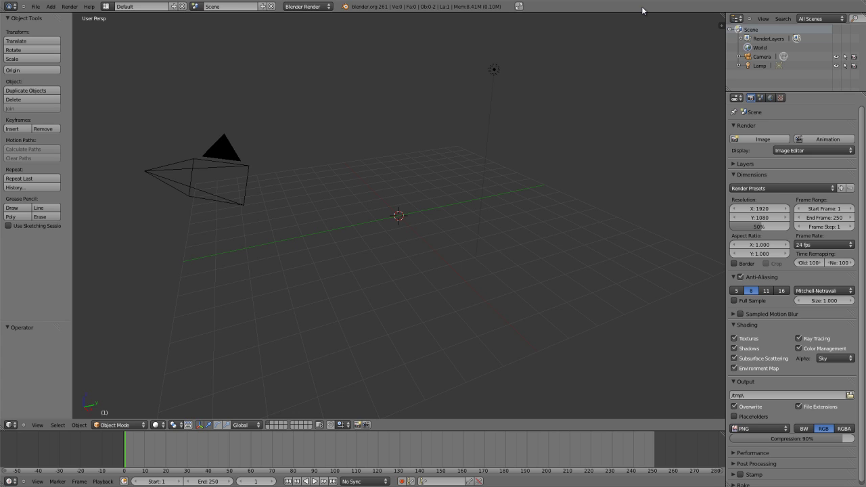
# Switch to the front orthographic view and add a plane mesh at the origin.
pyautogui.click(641, 6)
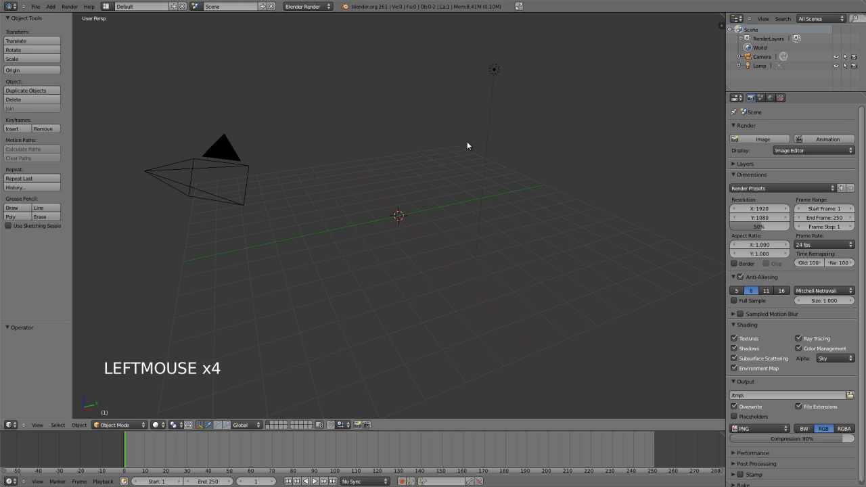
pyautogui.press('KP_1')
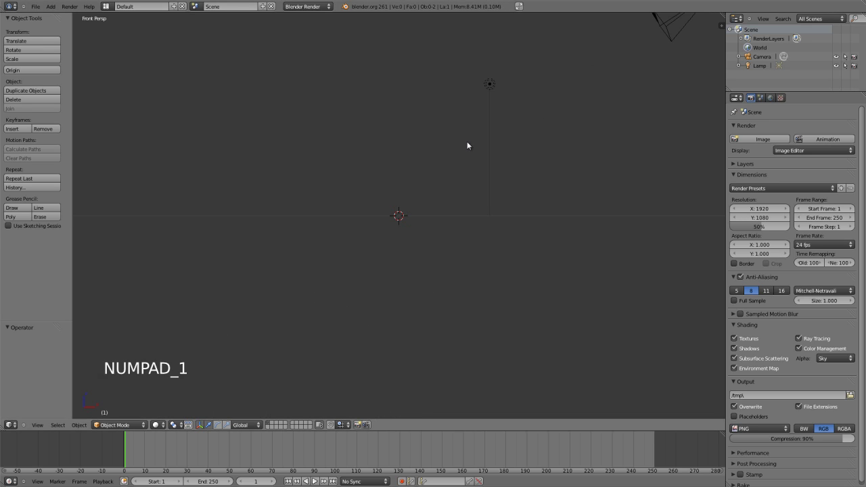
pyautogui.press('KP_5')
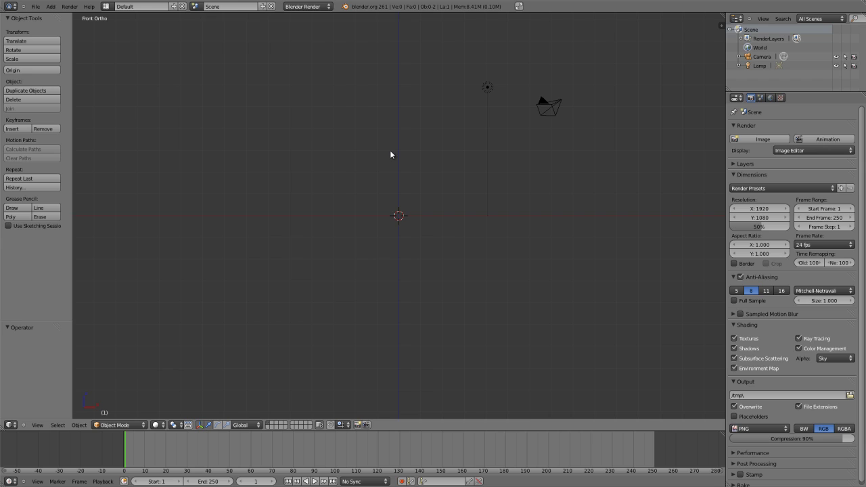
pyautogui.hotkey('shift', 'a')
pyautogui.moveTo(392, 151)
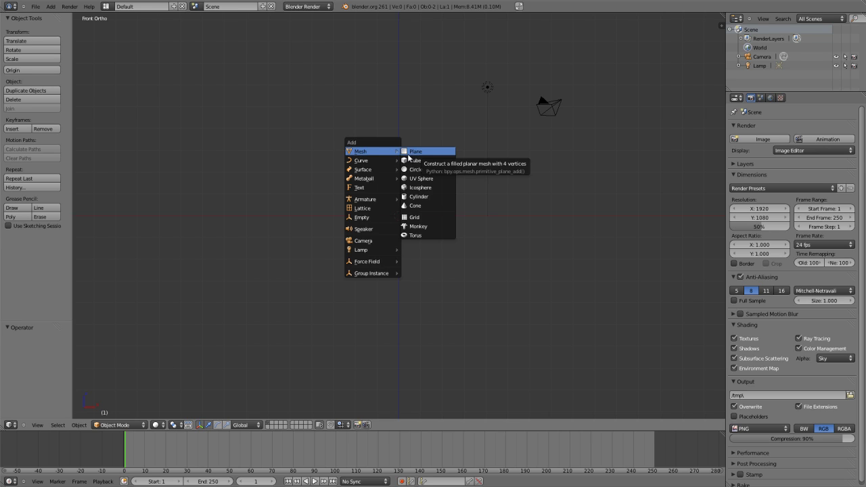
pyautogui.click(411, 152)
pyautogui.scroll(6, 389, 233)
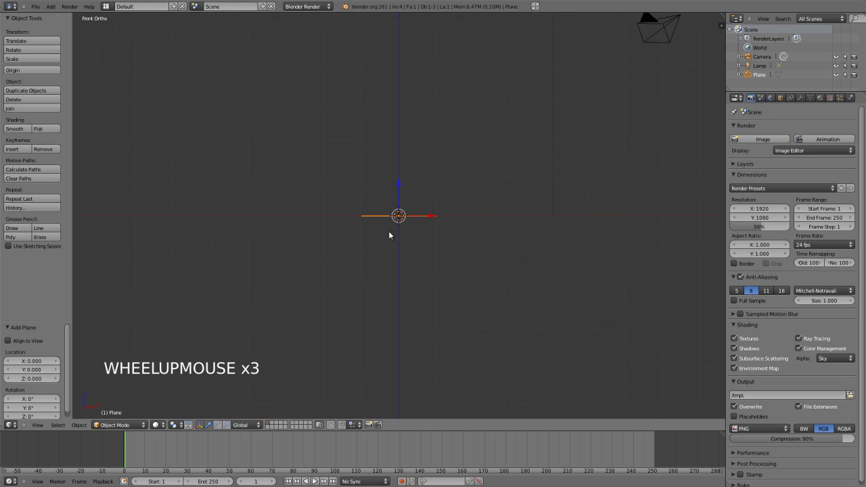
# Put the plane into Edit Mode and view it from the top.
pyautogui.moveTo(356, 174); pyautogui.dragTo(429, 201, button='middle')
pyautogui.press('Tab')
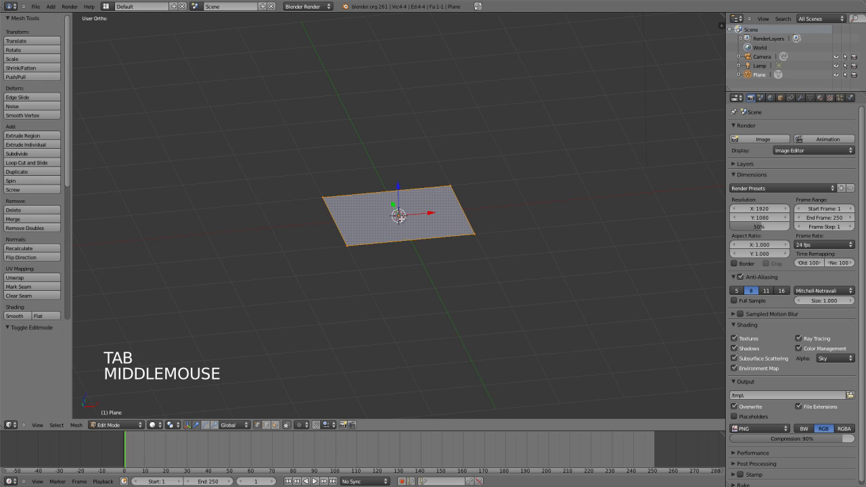
pyautogui.press('KP_7')
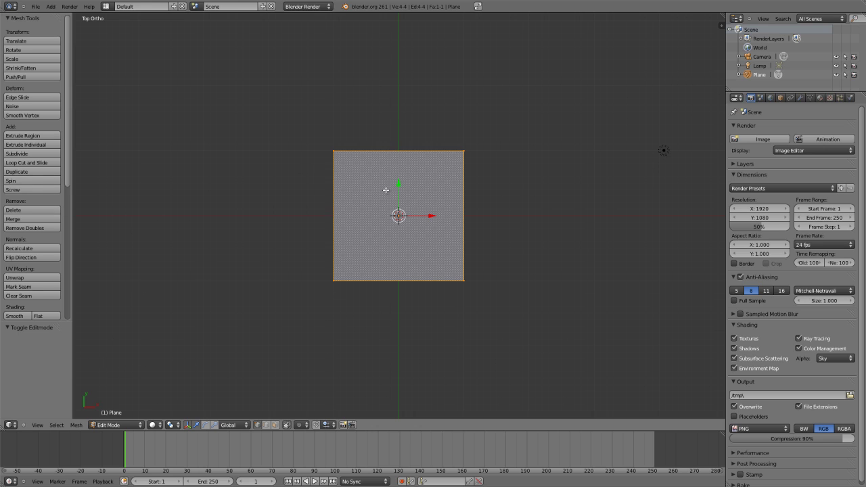
# Spin the plane around the origin and bring up the Spin settings for adjustment.
pyautogui.click(41, 180)
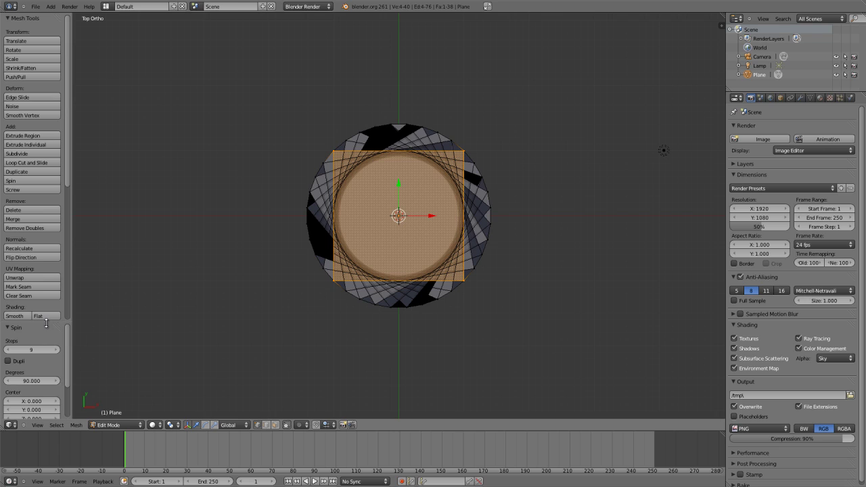
pyautogui.moveTo(46, 326); pyautogui.dragTo(41, 280)
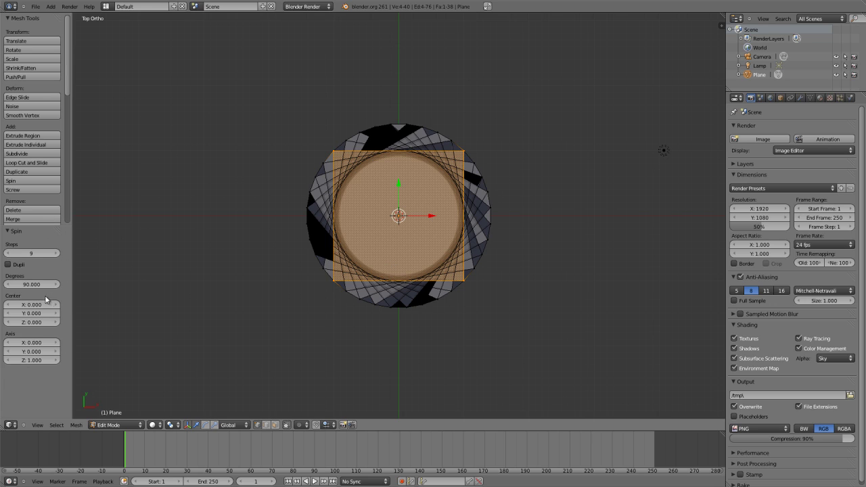
pyautogui.tripleClick(35, 229)
pyautogui.moveTo(31, 334); pyautogui.dragTo(30, 230)
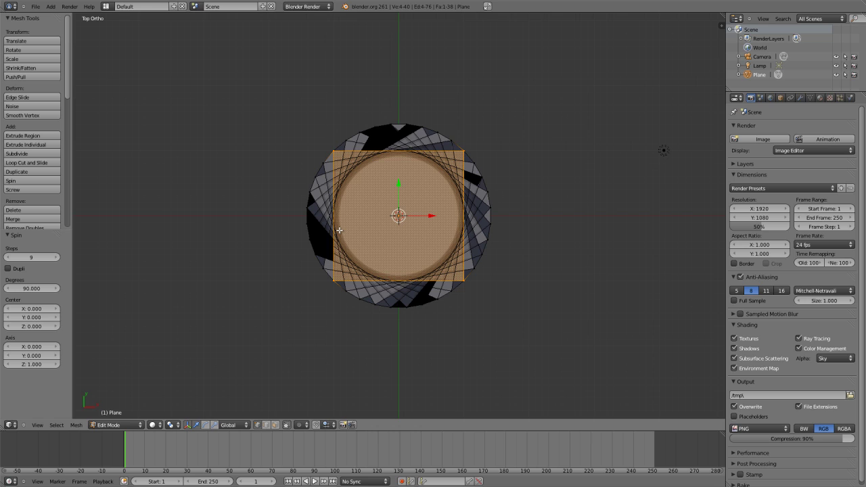
pyautogui.press('F6')
pyautogui.press('F6')
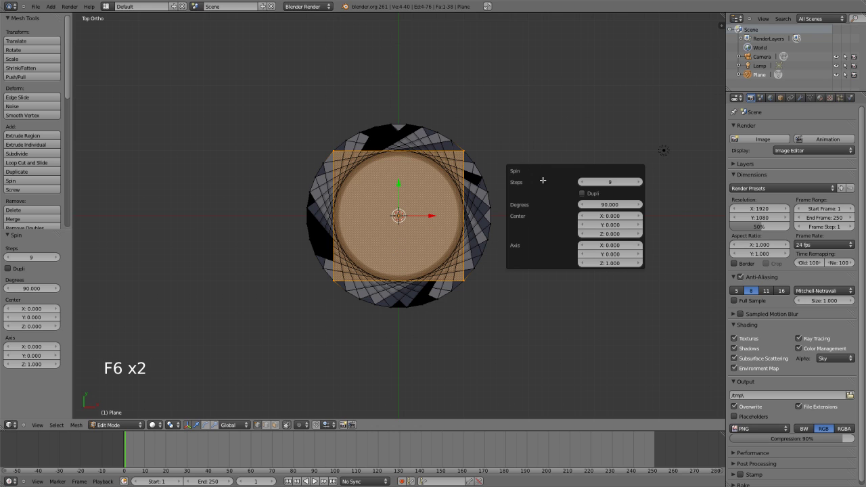
# Try the spin with 2 steps, raise it to 10 steps, and enable the Dupli option.
pyautogui.click(590, 180)
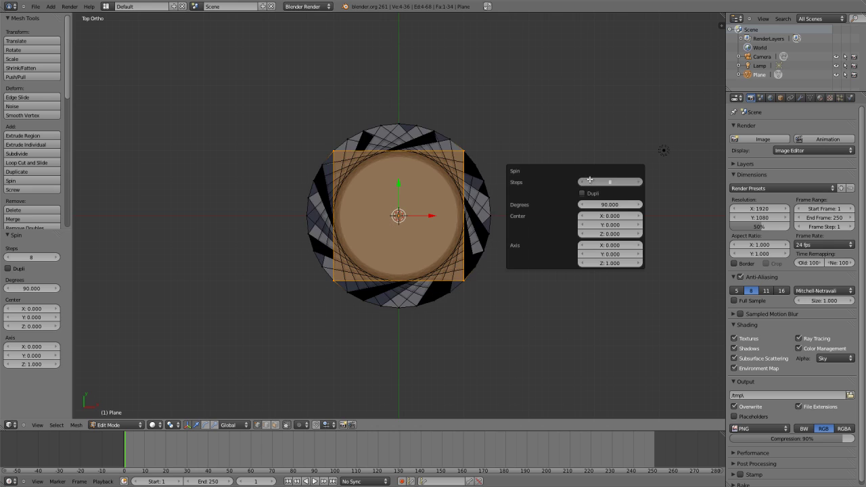
pyautogui.click(589, 180)
pyautogui.click(590, 180)
pyautogui.click(589, 180)
pyautogui.click(590, 180)
pyautogui.click(590, 180)
pyautogui.click(590, 180)
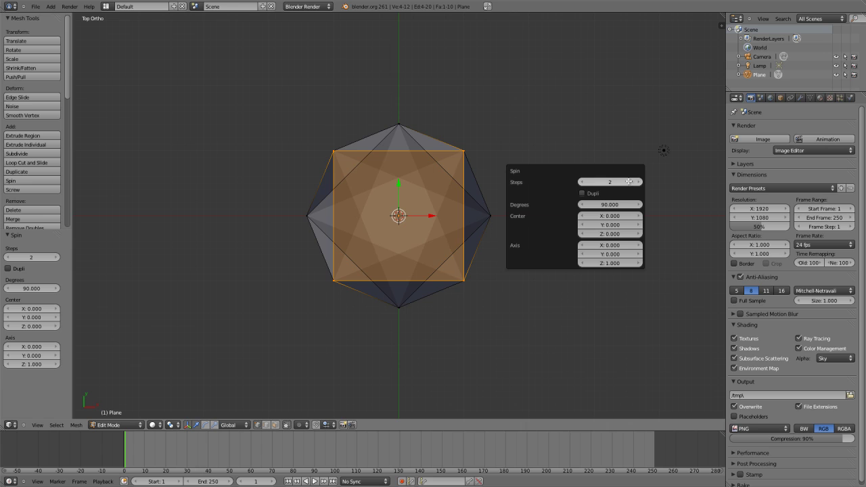
pyautogui.moveTo(629, 181); pyautogui.dragTo(635, 181)
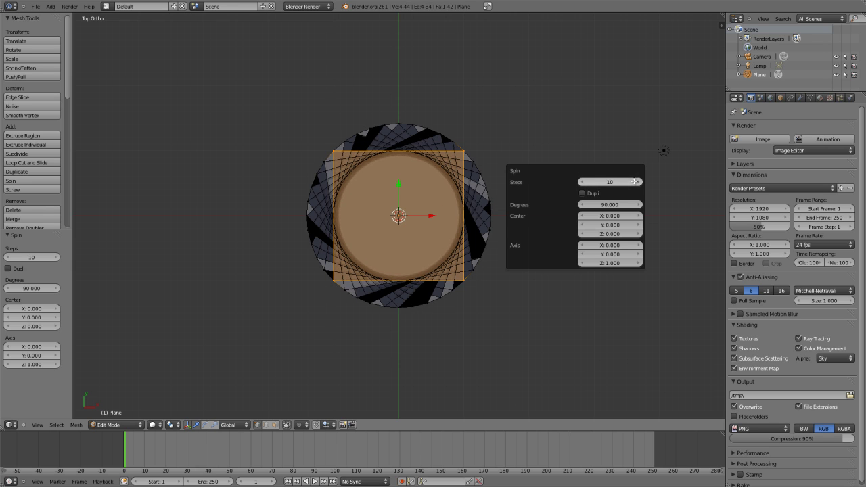
pyautogui.click(582, 192)
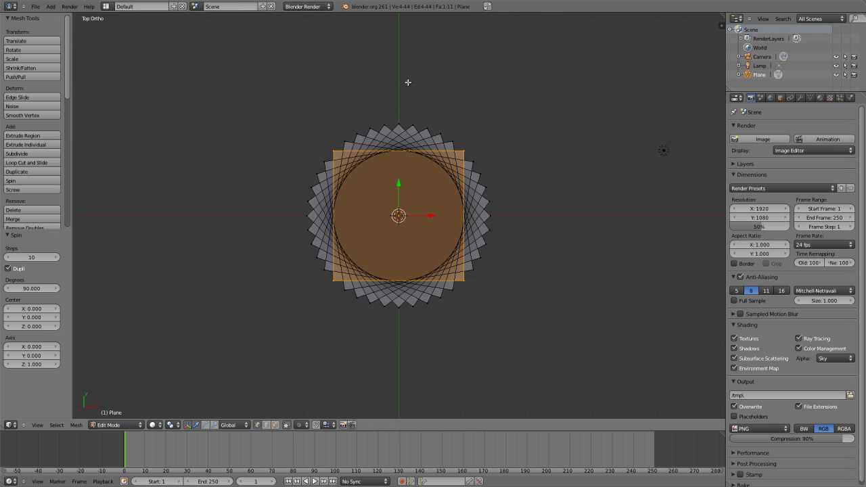
# Sketch a freehand grease pencil arc around the spun shape, from above its centre to below it.
pyautogui.moveTo(390, 78)
pyautogui.mouseDown()
pyautogui.moveTo(468, 107)
pyautogui.moveTo(513, 155)
pyautogui.moveTo(521, 237)
pyautogui.moveTo(504, 281)
pyautogui.moveTo(453, 320)
pyautogui.moveTo(370, 328)
pyautogui.mouseUp()
pyautogui.press('d')
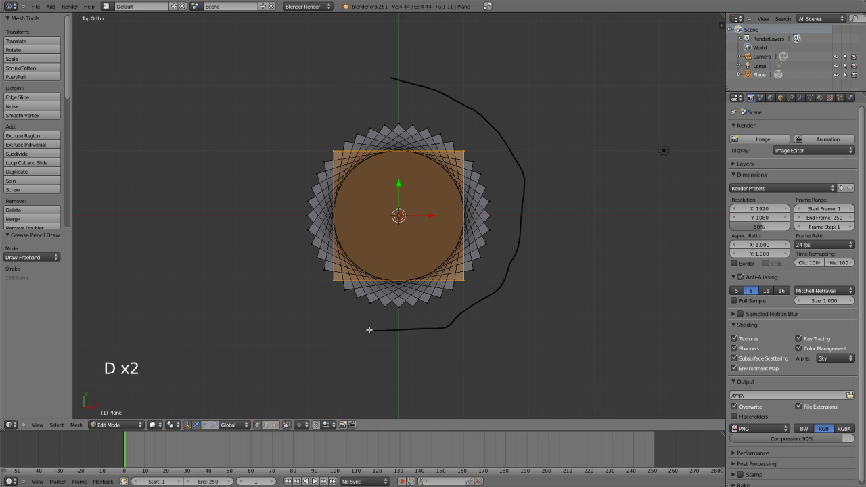
pyautogui.hotkey('ctrl', 'z')
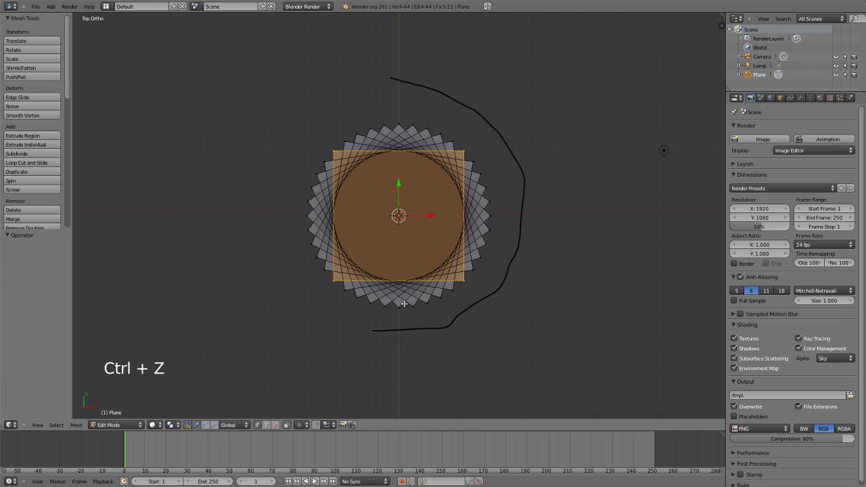
# Erase part of the grease pencil arc and delete its frame.
pyautogui.press('d')
pyautogui.moveTo(373, 335)
pyautogui.mouseDown(button='right')
pyautogui.moveTo(470, 325)
pyautogui.moveTo(428, 324)
pyautogui.moveTo(504, 284)
pyautogui.mouseUp(button='right')
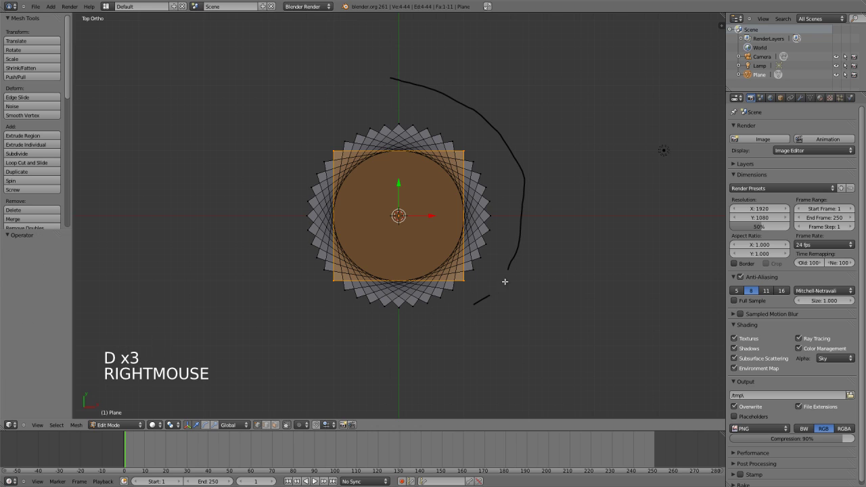
pyautogui.press('d')
pyautogui.press('n')
pyautogui.click(663, 113)
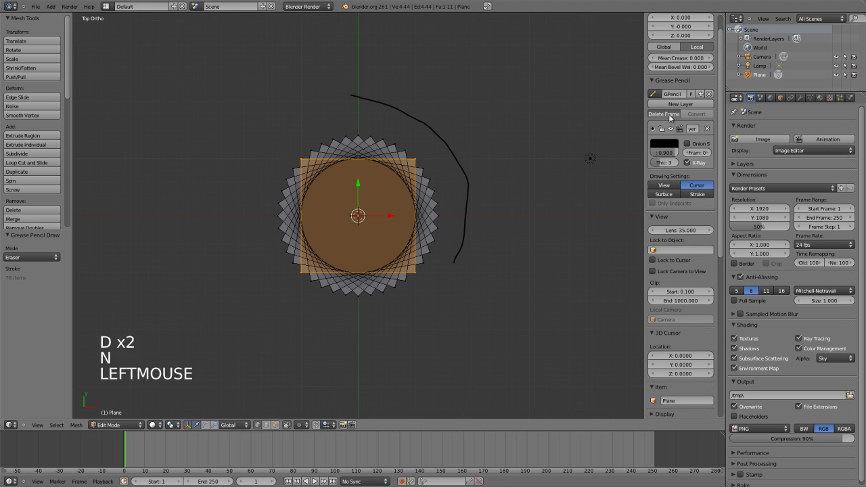
pyautogui.press('n')
# Undo the spin to restore the single plane.
pyautogui.hotkey('ctrl', 'z')
pyautogui.hotkey('ctrl', 'z')
pyautogui.hotkey('ctrl', 'z')
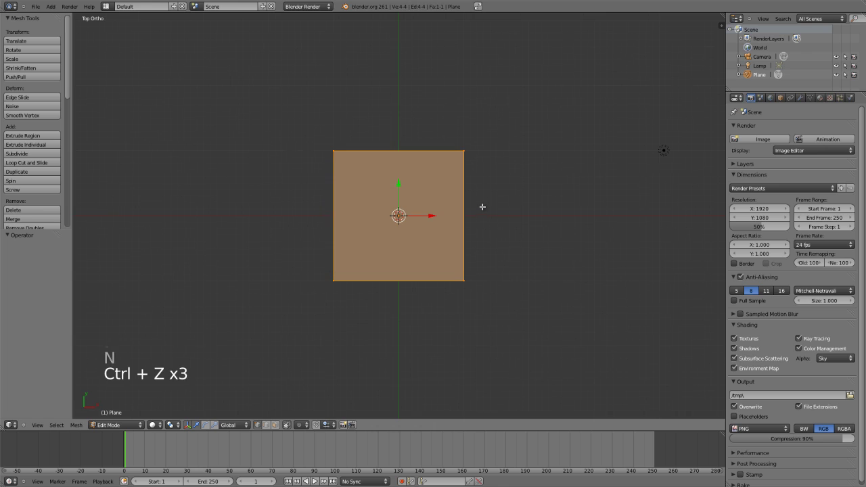
# Spin the plane around the Z axis with 9 steps and set the angle to 360 degrees.
pyautogui.click(12, 181)
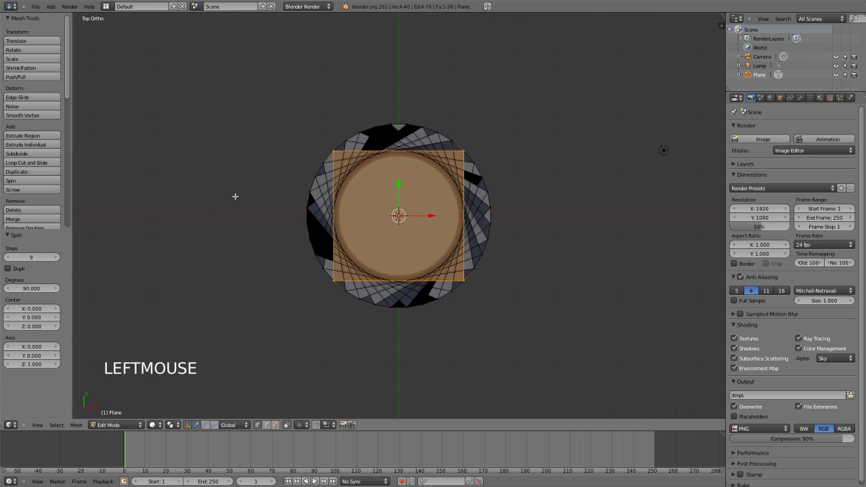
pyautogui.press('F6')
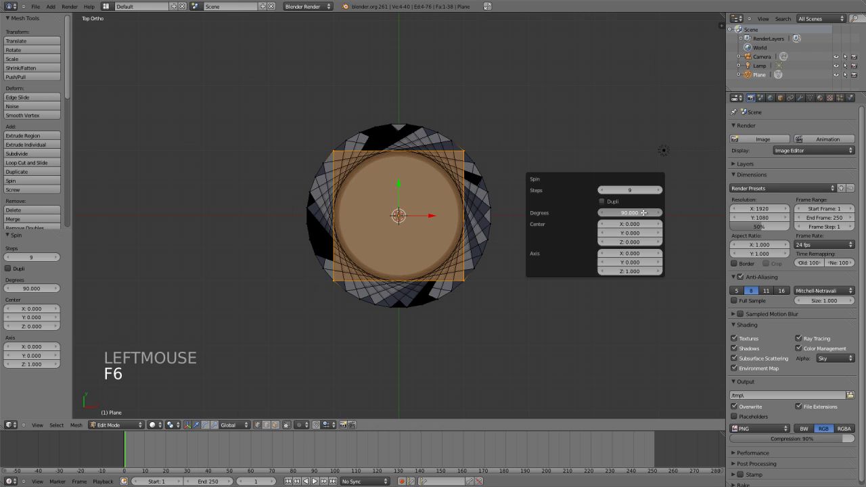
pyautogui.moveTo(643, 212); pyautogui.dragTo(644, 213)
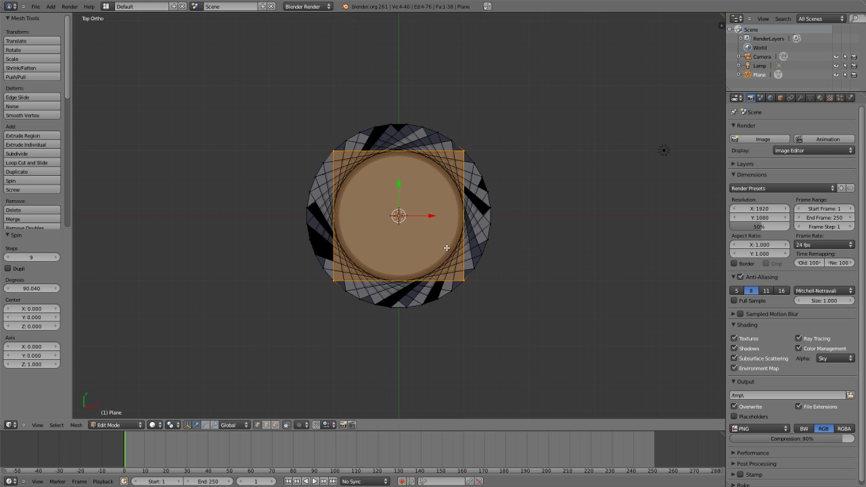
pyautogui.press('F6')
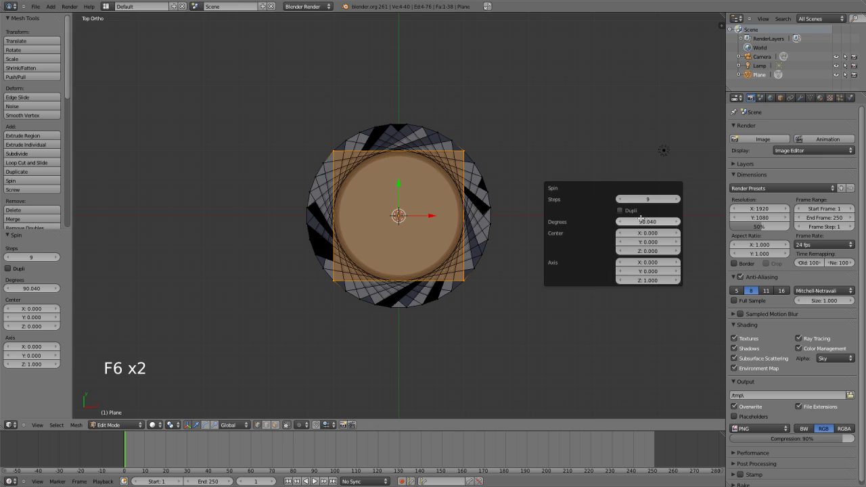
pyautogui.click(642, 222)
pyautogui.write('360')
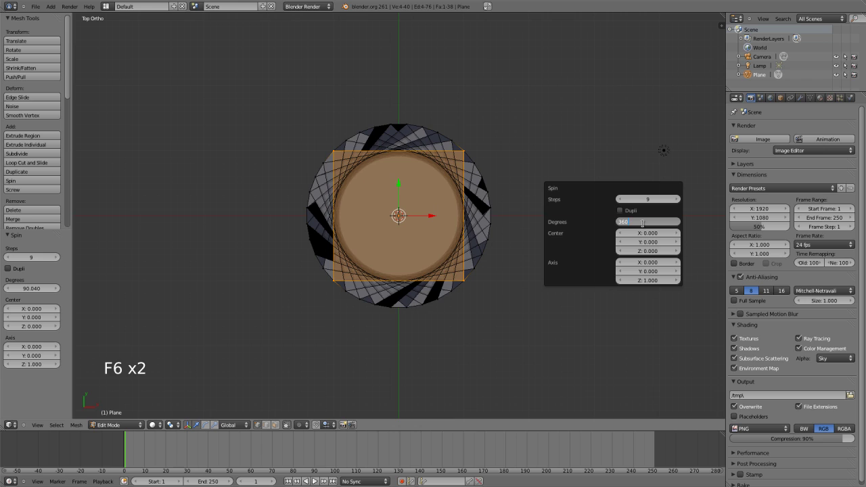
pyautogui.press('Return')
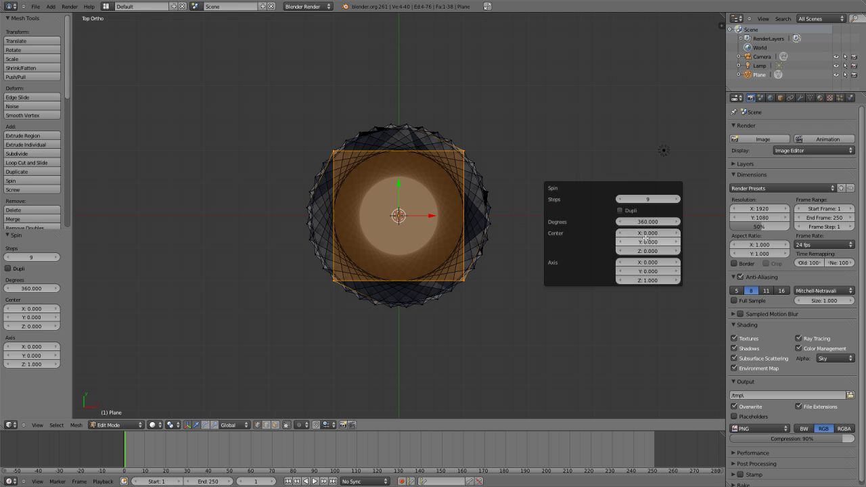
# Set the spin center X to about 2.994 and enable Dupli to arrange separate plane copies in a ring.
pyautogui.moveTo(650, 233)
pyautogui.mouseDown()
pyautogui.moveTo(825, 228)
pyautogui.moveTo(193, 207)
pyautogui.moveTo(259, 188)
pyautogui.moveTo(798, 223)
pyautogui.moveTo(644, 213)
pyautogui.moveTo(642, 233)
pyautogui.moveTo(839, 217)
pyautogui.moveTo(255, 169)
pyautogui.moveTo(609, 122)
pyautogui.moveTo(139, 58)
pyautogui.moveTo(682, 101)
pyautogui.moveTo(135, 149)
pyautogui.moveTo(473, 182)
pyautogui.moveTo(244, 185)
pyautogui.moveTo(102, 170)
pyautogui.moveTo(790, 181)
pyautogui.moveTo(185, 161)
pyautogui.moveTo(657, 235)
pyautogui.mouseUp()
pyautogui.click(620, 211)
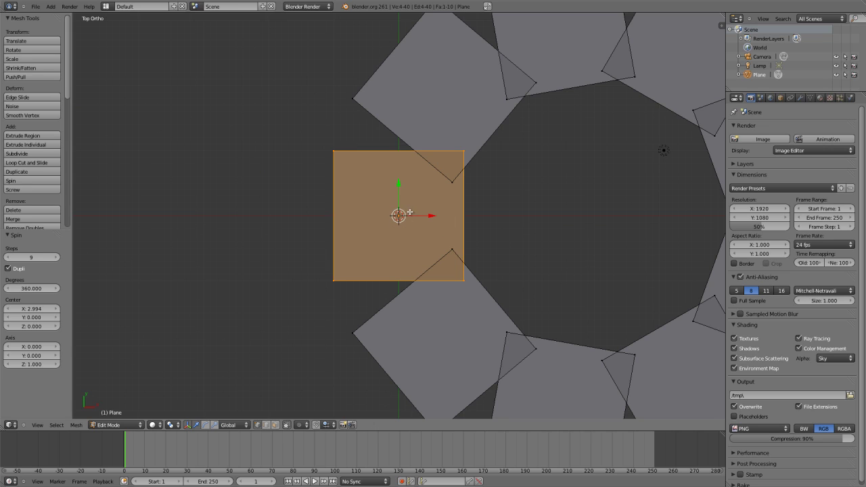
pyautogui.scroll(-5, 533, 238)
pyautogui.keyDown('shift'); pyautogui.moveTo(533, 238); pyautogui.dragTo(472, 239, button='middle'); pyautogui.keyUp('shift')
pyautogui.scroll(1, 422, 250)
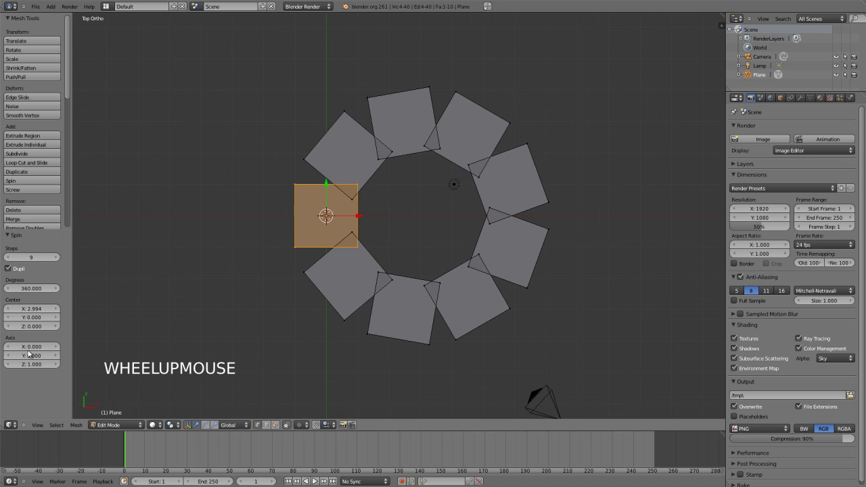
# Tilt the spin axis to about X 0.813 and Y 0.308 and inspect the ring from different angles.
pyautogui.keyDown('shift'); pyautogui.moveTo(48, 347); pyautogui.dragTo(469, 213); pyautogui.keyUp('shift')
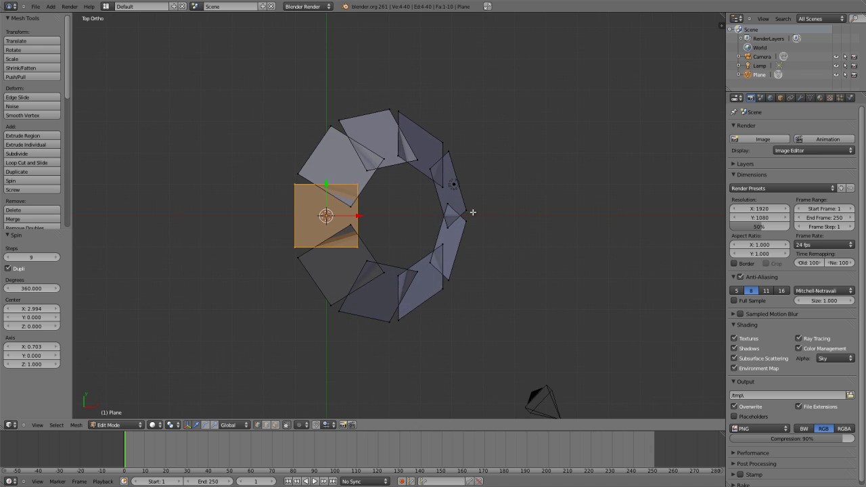
pyautogui.press('KP_1')
pyautogui.keyDown('shift'); pyautogui.moveTo(49, 347); pyautogui.dragTo(59, 369); pyautogui.keyUp('shift')
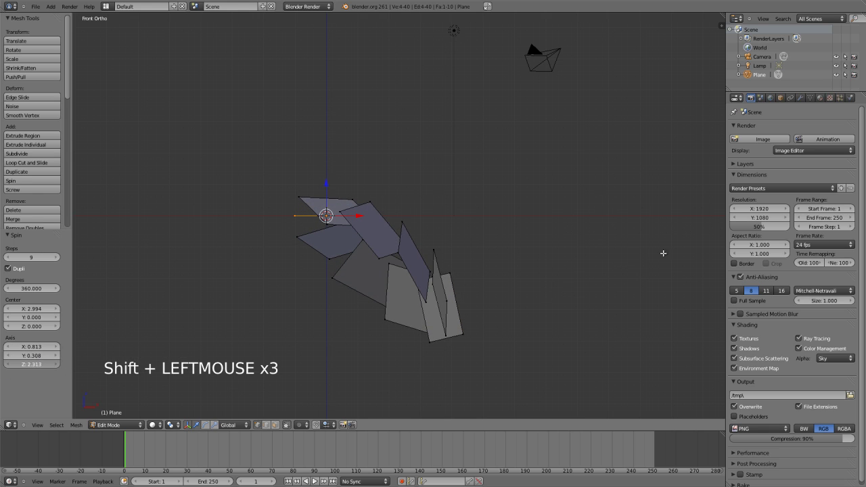
pyautogui.moveTo(485, 162); pyautogui.dragTo(279, 258, button='middle')
pyautogui.press('KP_7')
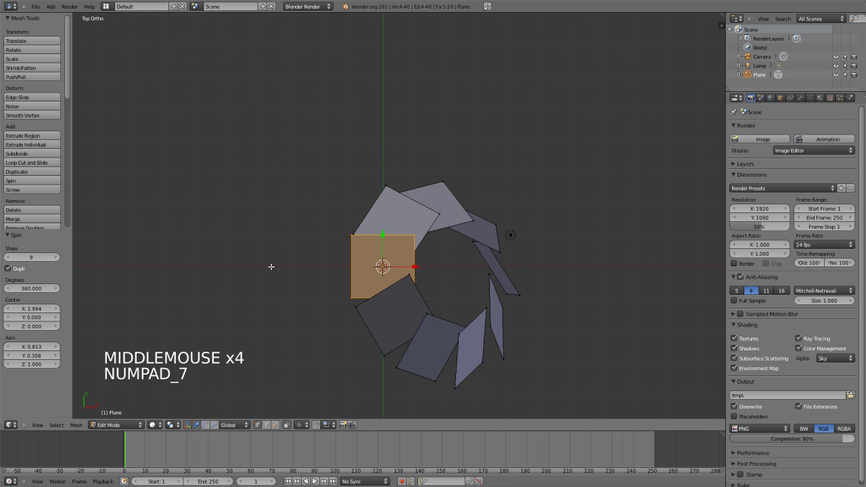
pyautogui.keyDown('shift'); pyautogui.moveTo(272, 267); pyautogui.dragTo(328, 230, button='middle'); pyautogui.keyUp('shift')
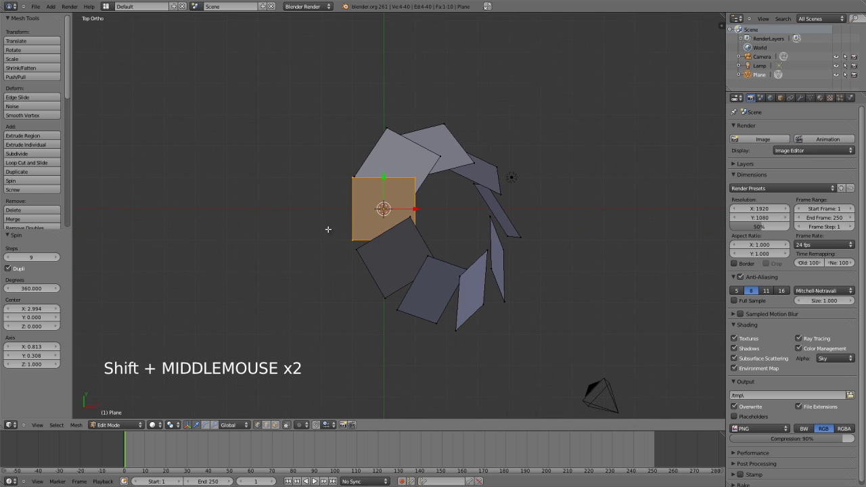
# Reset the spin axis to X 0, Y 0 and Z 1.
pyautogui.keyDown('ctrl'); pyautogui.click(44, 347); pyautogui.keyUp('ctrl')
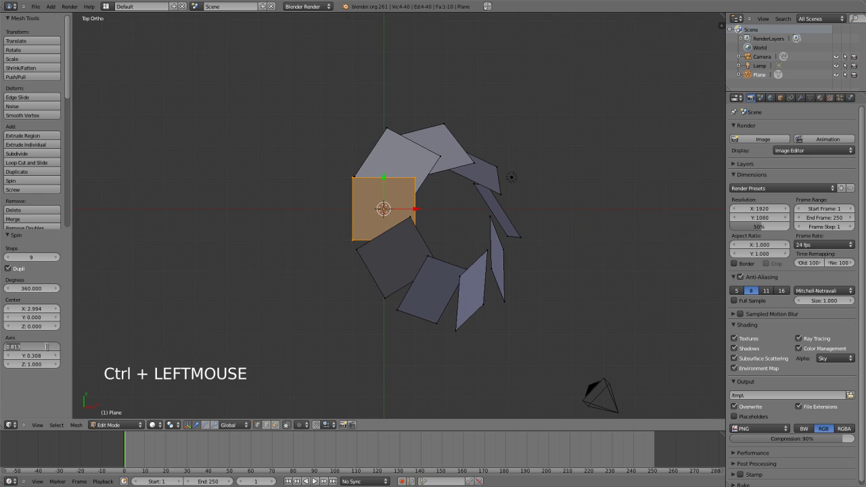
pyautogui.write('0')
pyautogui.press('Tab')
pyautogui.write('0')
pyautogui.press('Return')
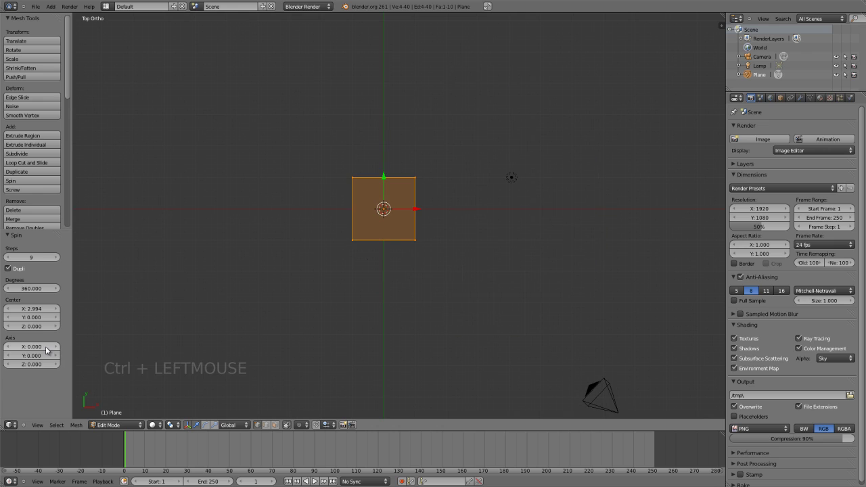
pyautogui.keyDown('ctrl'); pyautogui.click(46, 366); pyautogui.keyUp('ctrl')
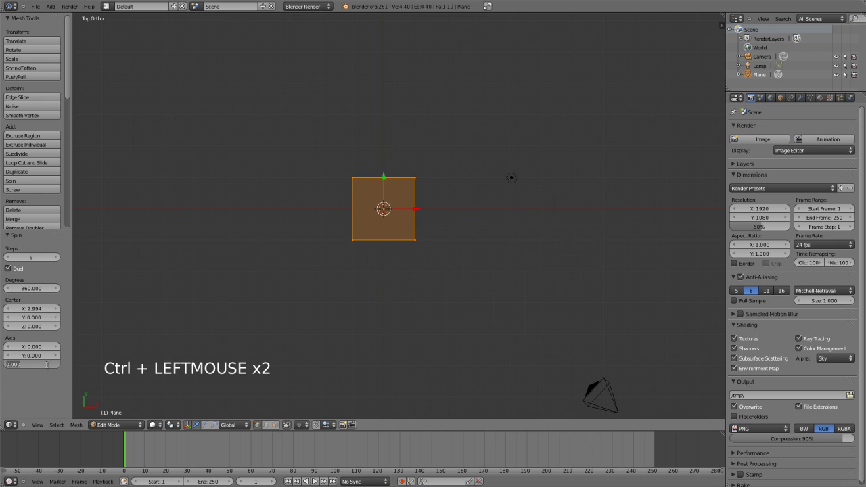
pyautogui.write('1')
pyautogui.press('Return')
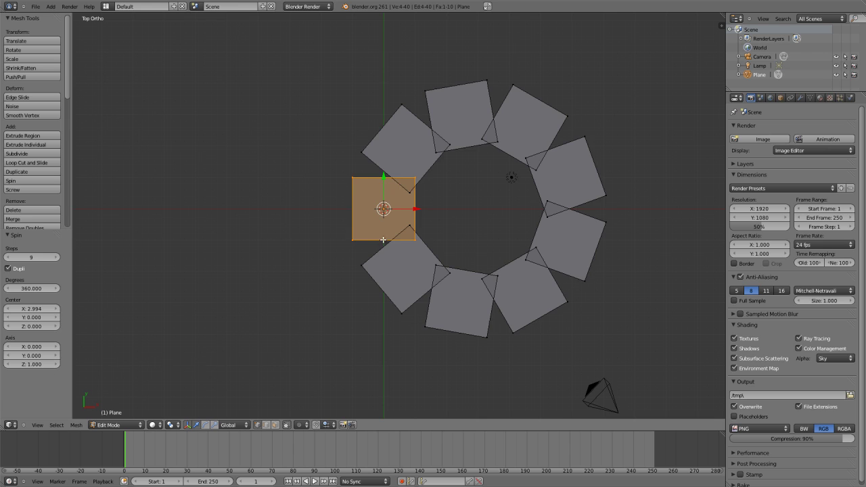
# Inspect the ring of planes from the top, front and an angle, and undo the spin.
pyautogui.scroll(2, 380, 232)
pyautogui.keyDown('shift'); pyautogui.moveTo(405, 218); pyautogui.dragTo(372, 224, button='middle'); pyautogui.keyUp('shift')
pyautogui.scroll(-1, 397, 167)
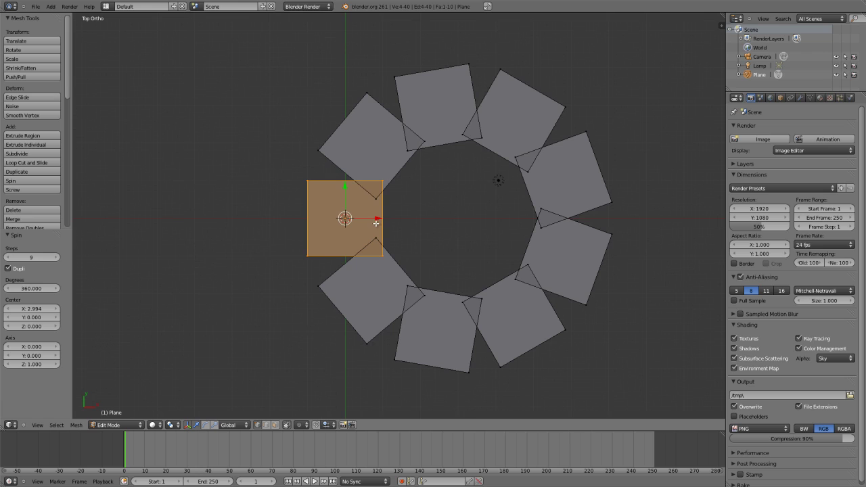
pyautogui.press('KP_1')
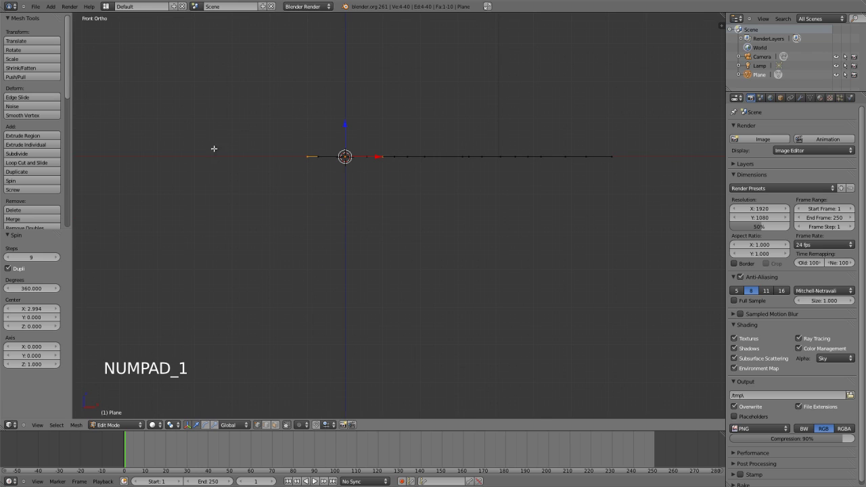
pyautogui.moveTo(474, 96); pyautogui.dragTo(415, 207, button='middle')
pyautogui.hotkey('ctrl', 'z')
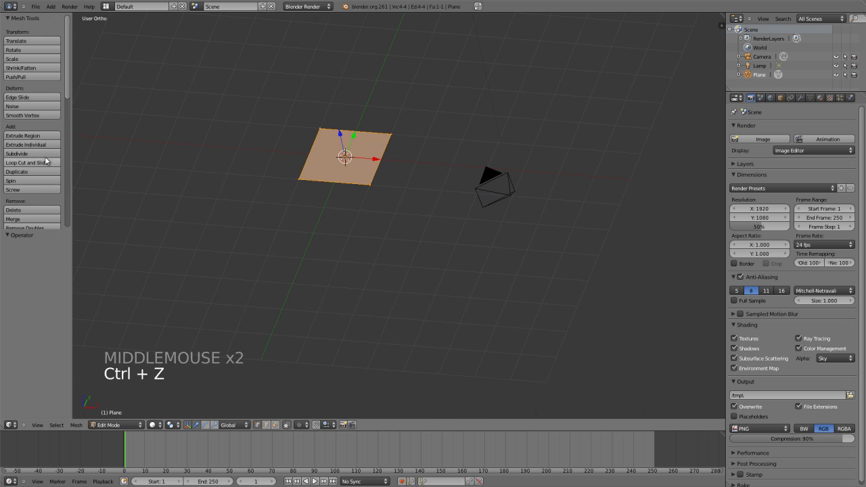
# Try spinning the plane from an angled view, inspect the twisted shape and undo the spin.
pyautogui.click(39, 181)
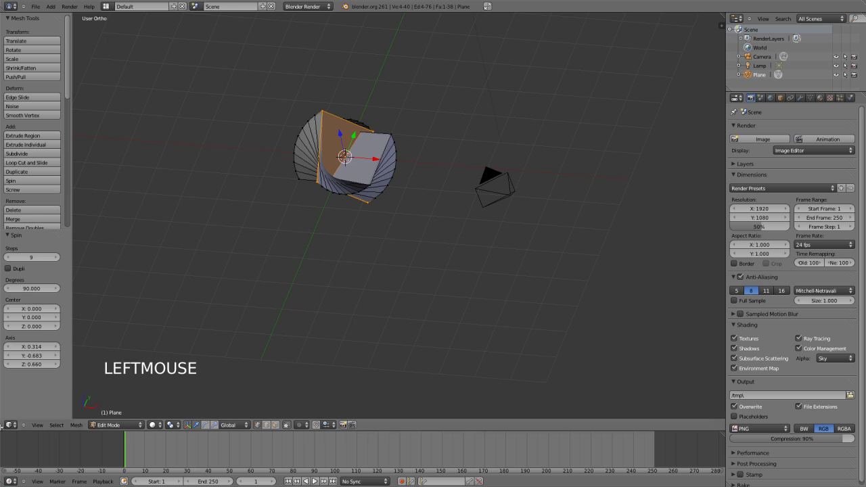
pyautogui.moveTo(355, 238); pyautogui.dragTo(367, 323, button='middle')
pyautogui.scroll(3, 379, 150)
pyautogui.hotkey('ctrl', 'z')
# Delete all vertices of the plane.
pyautogui.scroll(-2, 310, 256)
pyautogui.moveTo(310, 257); pyautogui.dragTo(315, 279, button='middle')
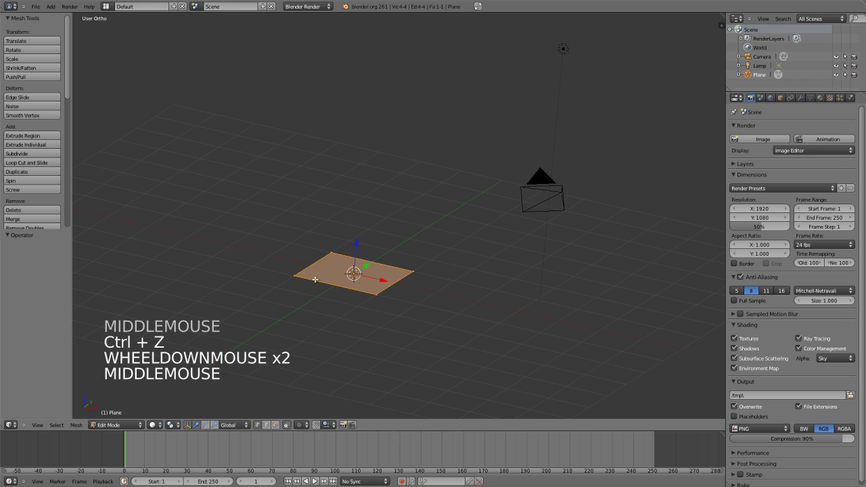
pyautogui.press('x')
pyautogui.click(315, 280)
# Place the first vertex of a vase profile on the X axis, just beside the 3D cursor, in front view.
pyautogui.press('KP_1')
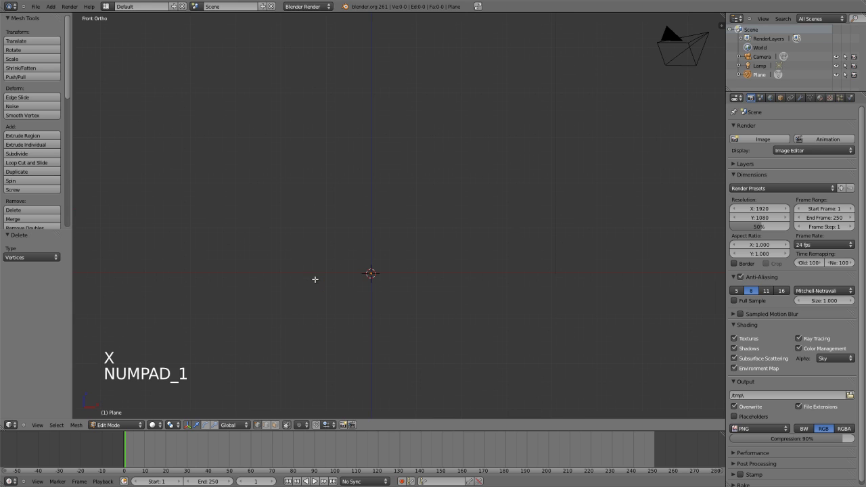
pyautogui.scroll(3, 454, 236)
pyautogui.keyDown('shift'); pyautogui.moveTo(454, 236); pyautogui.dragTo(410, 236, button='middle'); pyautogui.keyUp('shift')
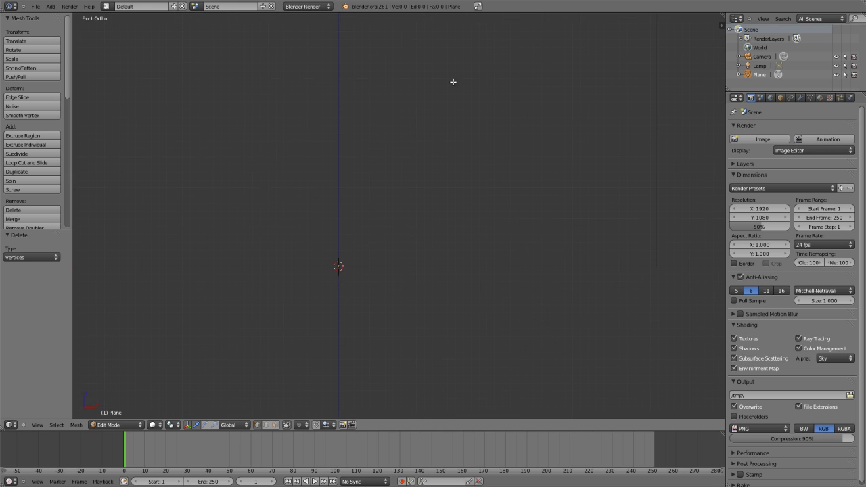
pyautogui.keyDown('shift'); pyautogui.moveTo(346, 282); pyautogui.dragTo(343, 284, button='middle'); pyautogui.keyUp('shift')
pyautogui.scroll(2, 361, 277)
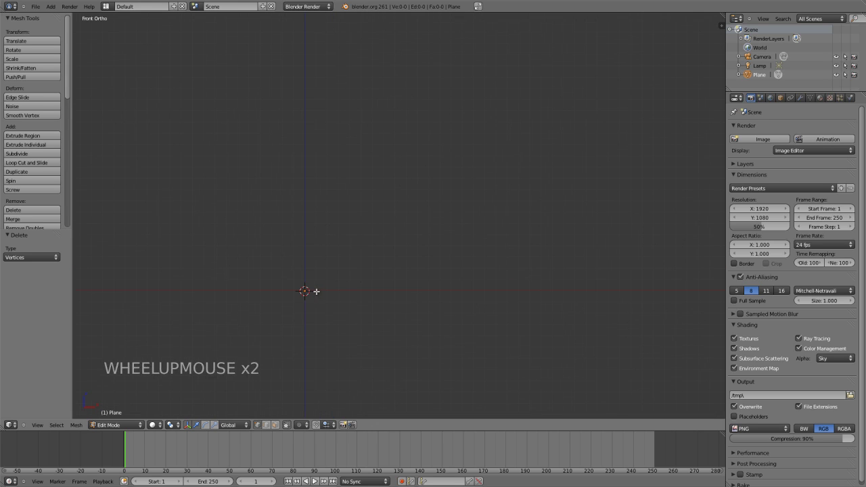
pyautogui.keyDown('ctrl'); pyautogui.click(316, 290); pyautogui.keyUp('ctrl')
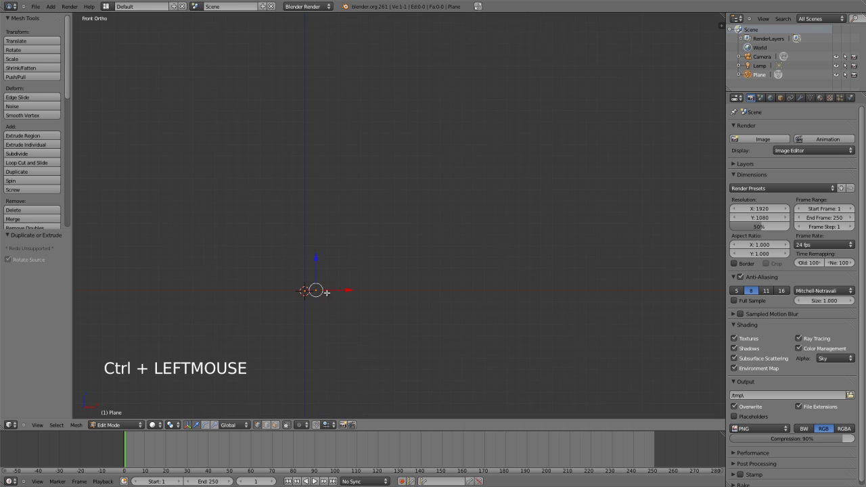
pyautogui.moveTo(376, 222); pyautogui.dragTo(340, 298, button='middle')
pyautogui.press('KP_1')
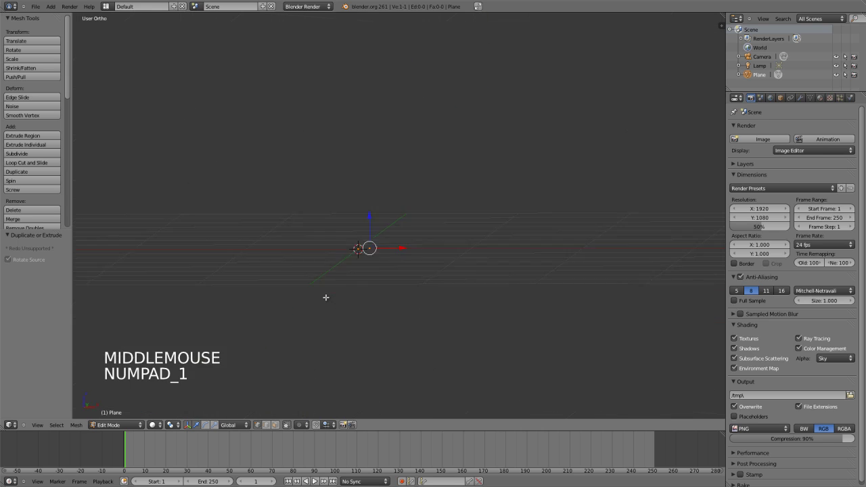
# Extrude eight more vertices along the X axis and upward in a curve to outline the vase's base and rounded body.
pyautogui.keyDown('ctrl'); pyautogui.click(424, 242); pyautogui.keyUp('ctrl')
pyautogui.keyDown('ctrl'); pyautogui.click(461, 225); pyautogui.keyUp('ctrl')
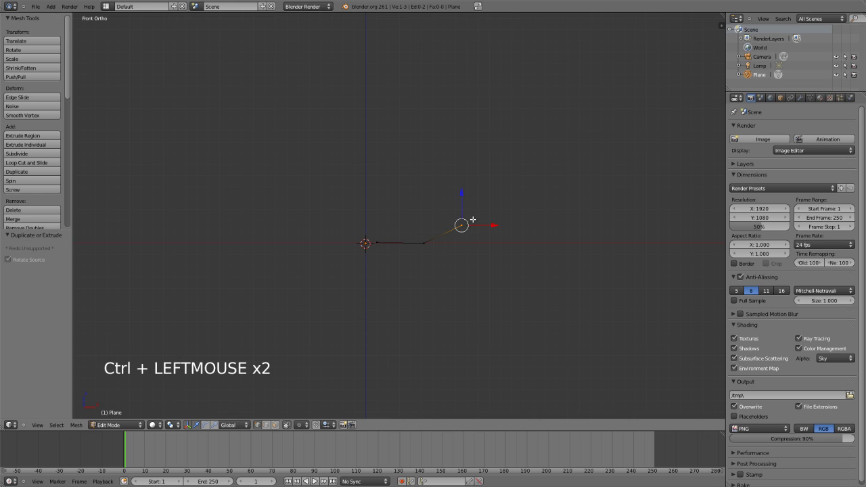
pyautogui.keyDown('ctrl'); pyautogui.click(492, 201); pyautogui.keyUp('ctrl')
pyautogui.keyDown('ctrl'); pyautogui.click(506, 156); pyautogui.keyUp('ctrl')
pyautogui.keyDown('ctrl'); pyautogui.click(514, 117); pyautogui.keyUp('ctrl')
pyautogui.keyDown('shift'); pyautogui.moveTo(512, 165); pyautogui.dragTo(492, 261, button='middle'); pyautogui.keyUp('shift')
pyautogui.keyDown('ctrl'); pyautogui.click(483, 157); pyautogui.keyUp('ctrl')
pyautogui.keyDown('ctrl'); pyautogui.moveTo(483, 157); pyautogui.dragTo(468, 119); pyautogui.keyUp('ctrl')
pyautogui.keyDown('ctrl'); pyautogui.click(468, 120); pyautogui.keyUp('ctrl')
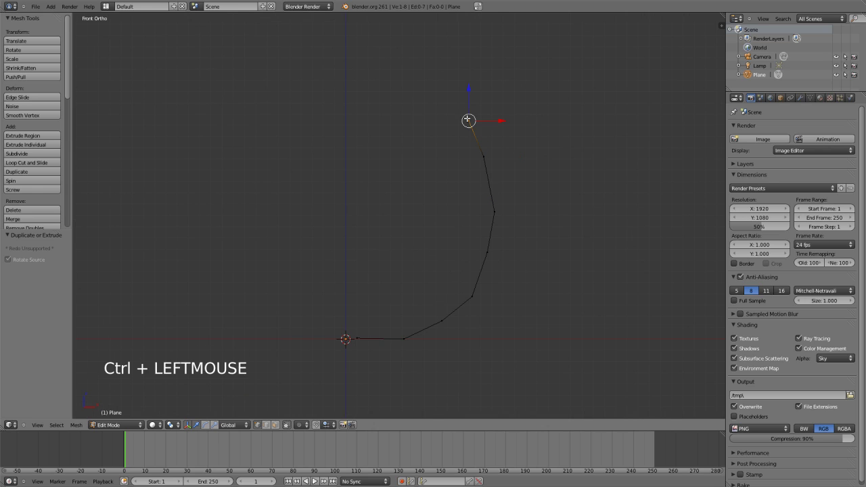
pyautogui.keyDown('ctrl'); pyautogui.click(438, 88); pyautogui.keyUp('ctrl')
pyautogui.keyDown('shift'); pyautogui.moveTo(450, 157); pyautogui.dragTo(450, 205, button='middle'); pyautogui.keyUp('shift')
pyautogui.scroll(-1, 450, 205)
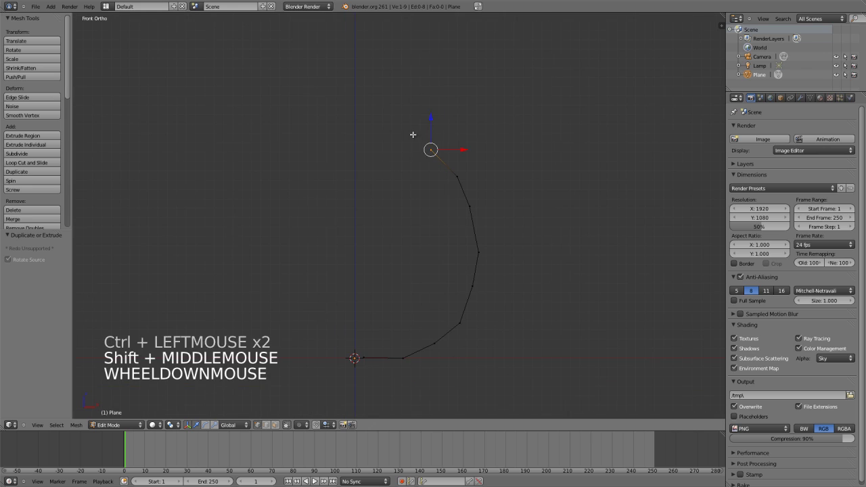
# Extrude three vertices inward and upward to narrow the profile towards the neck, and hide the 3D manipulator.
pyautogui.keyDown('ctrl'); pyautogui.click(408, 131); pyautogui.keyUp('ctrl')
pyautogui.keyDown('ctrl'); pyautogui.click(393, 106); pyautogui.keyUp('ctrl')
pyautogui.keyDown('ctrl'); pyautogui.click(380, 83); pyautogui.keyUp('ctrl')
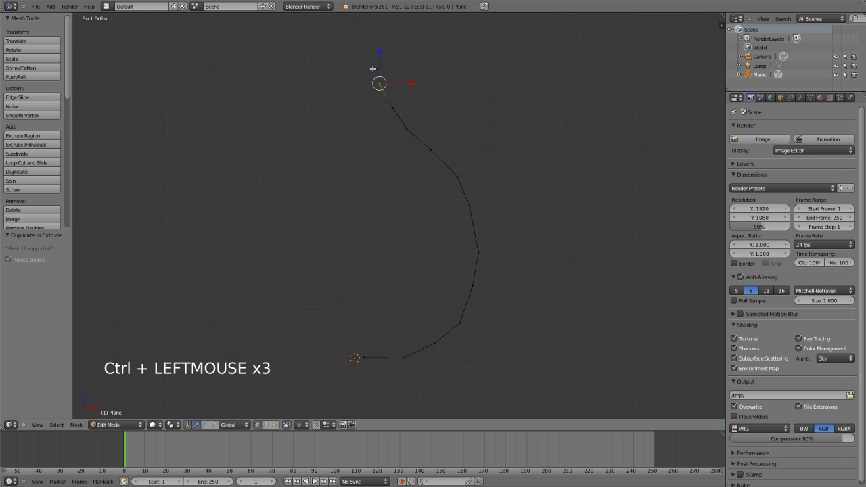
pyautogui.keyDown('ctrl'); pyautogui.click(374, 57); pyautogui.keyUp('ctrl')
pyautogui.keyDown('shift'); pyautogui.moveTo(375, 56); pyautogui.dragTo(369, 63, button='middle'); pyautogui.keyUp('shift')
pyautogui.hotkey('ctrl', 'space')
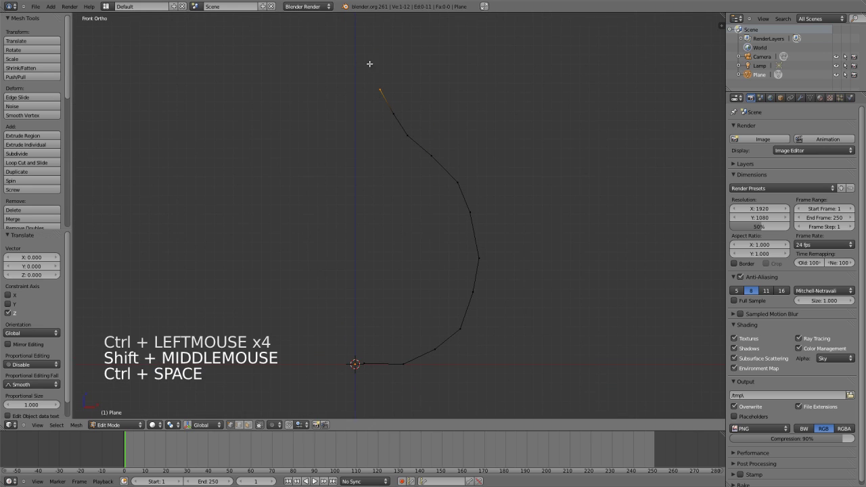
# Extrude four more vertices to form the vase's neck and outward-flaring lip.
pyautogui.keyDown('ctrl'); pyautogui.click(378, 56); pyautogui.keyUp('ctrl')
pyautogui.keyDown('shift'); pyautogui.moveTo(404, 87); pyautogui.dragTo(407, 117, button='middle'); pyautogui.keyUp('shift')
pyautogui.scroll(-3, 406, 134)
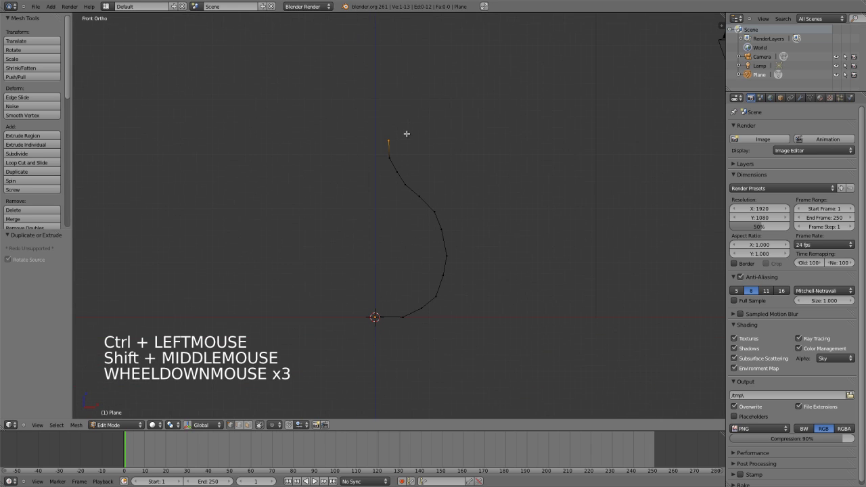
pyautogui.keyDown('ctrl'); pyautogui.click(392, 124); pyautogui.keyUp('ctrl')
pyautogui.keyDown('ctrl'); pyautogui.click(398, 116); pyautogui.keyUp('ctrl')
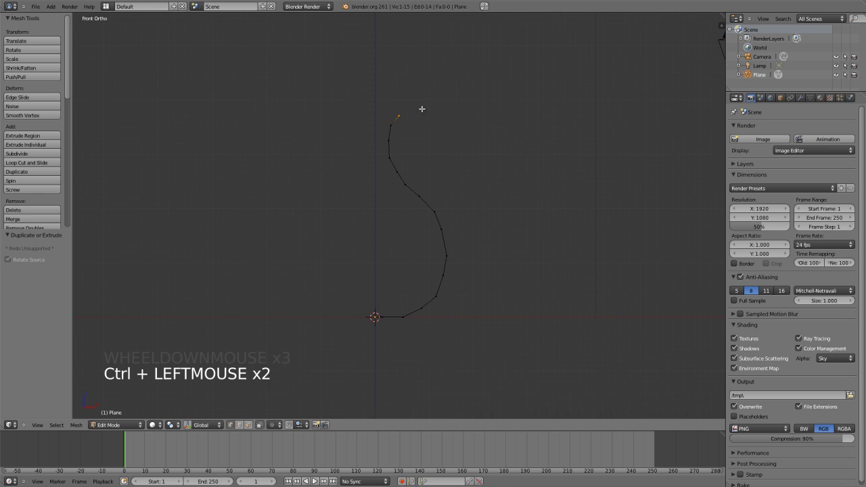
pyautogui.keyDown('ctrl'); pyautogui.click(411, 111); pyautogui.keyUp('ctrl')
# Select the whole profile and spin it around the Z axis from top view.
pyautogui.moveTo(465, 176); pyautogui.dragTo(464, 230, button='middle')
pyautogui.press('a')
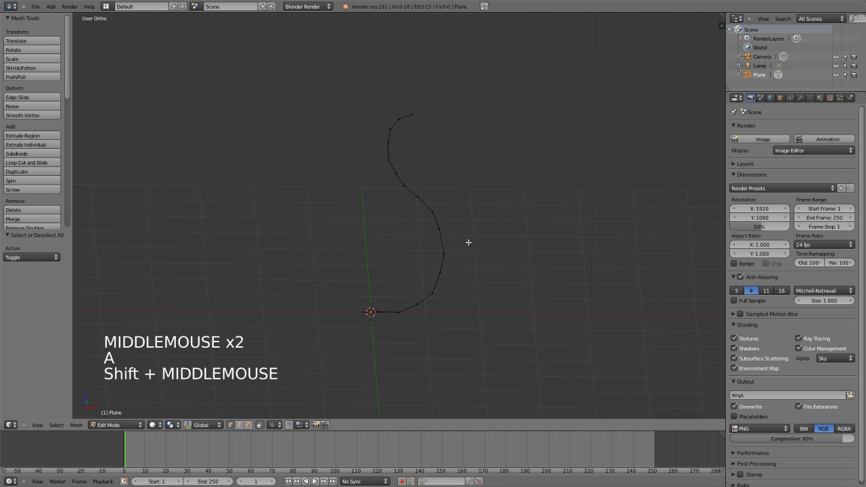
pyautogui.press('KP_7')
pyautogui.press('a')
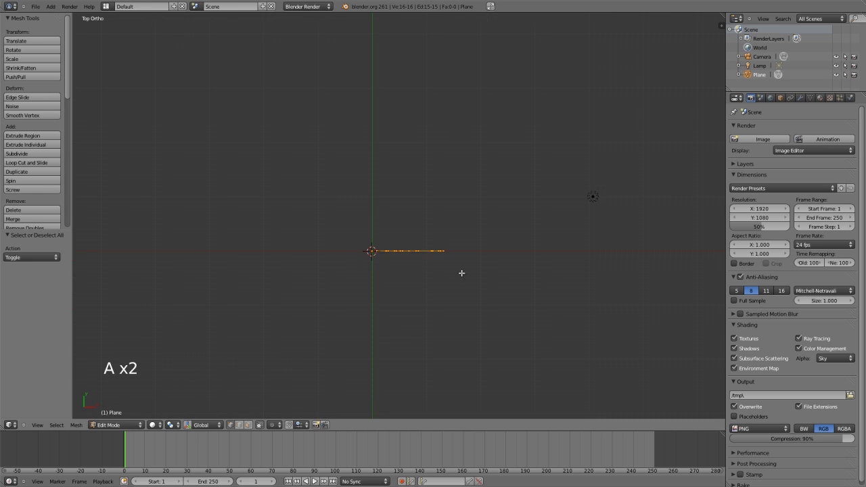
pyautogui.keyDown('shift'); pyautogui.moveTo(460, 270); pyautogui.dragTo(493, 190, button='middle'); pyautogui.keyUp('shift')
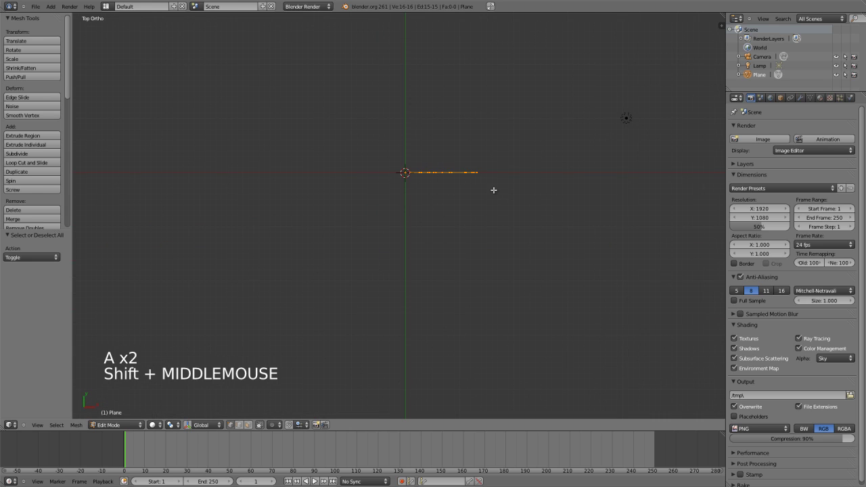
pyautogui.click(26, 180)
# Set the profile's spin angle to 360 degrees.
pyautogui.moveTo(348, 270); pyautogui.dragTo(454, 331, button='middle')
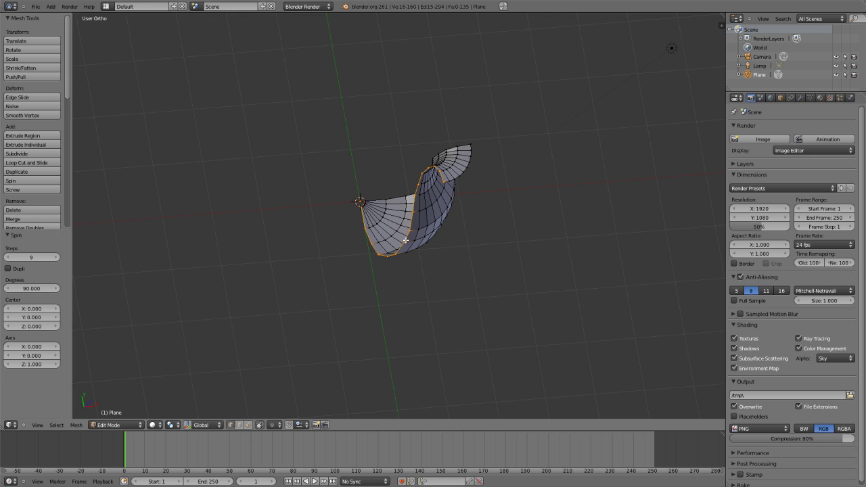
pyautogui.scroll(2, 365, 258)
pyautogui.keyDown('ctrl'); pyautogui.click(46, 288); pyautogui.keyUp('ctrl')
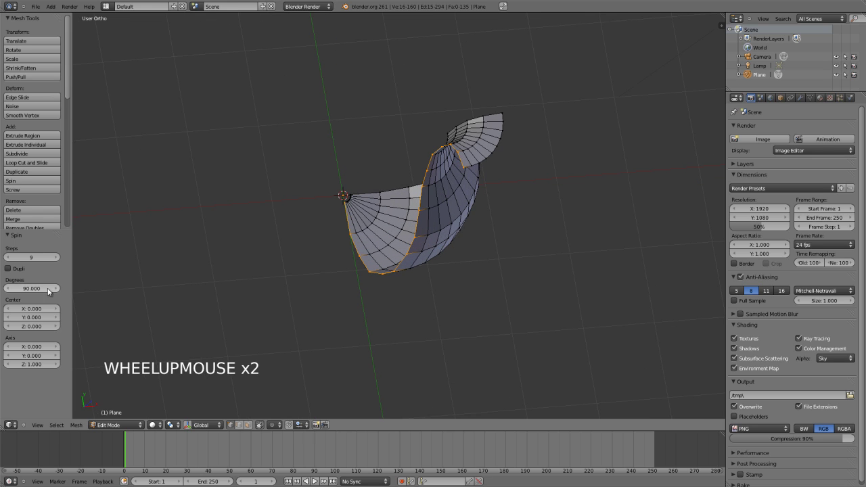
pyautogui.write('360')
pyautogui.press('Return')
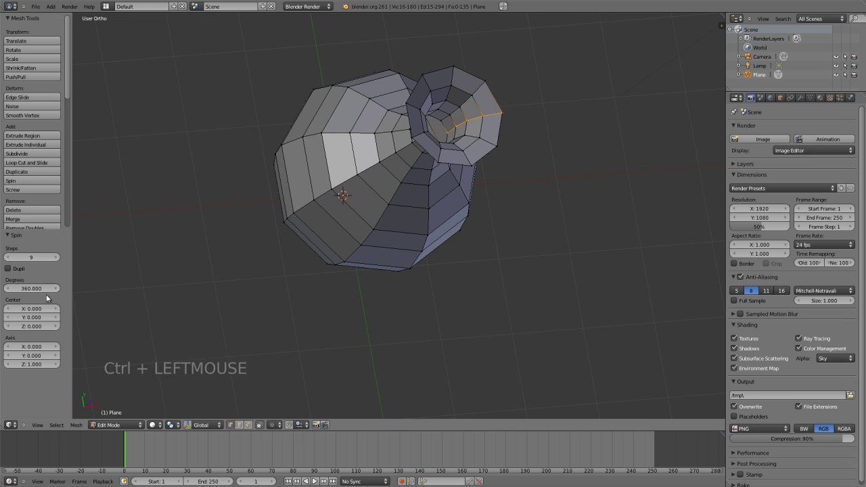
# Raise the number of spin steps to 16 and check the rounder vase.
pyautogui.keyDown('shift'); pyautogui.moveTo(440, 230); pyautogui.dragTo(401, 191, button='middle'); pyautogui.keyUp('shift')
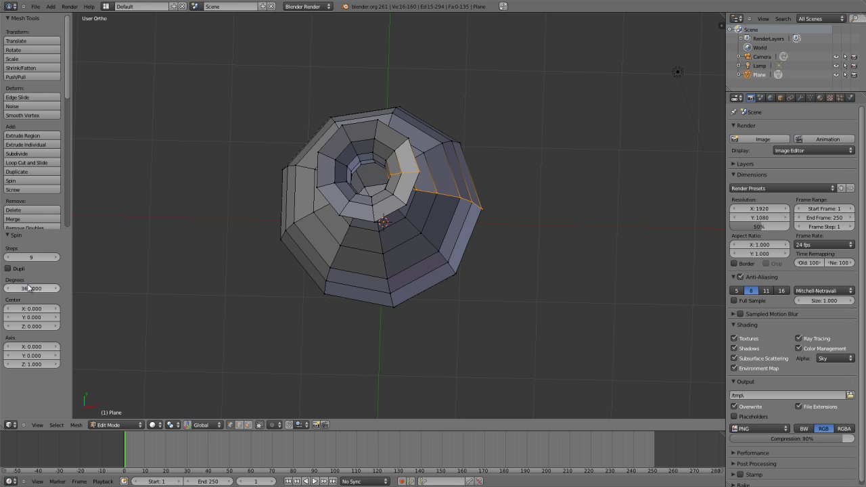
pyautogui.click(56, 258)
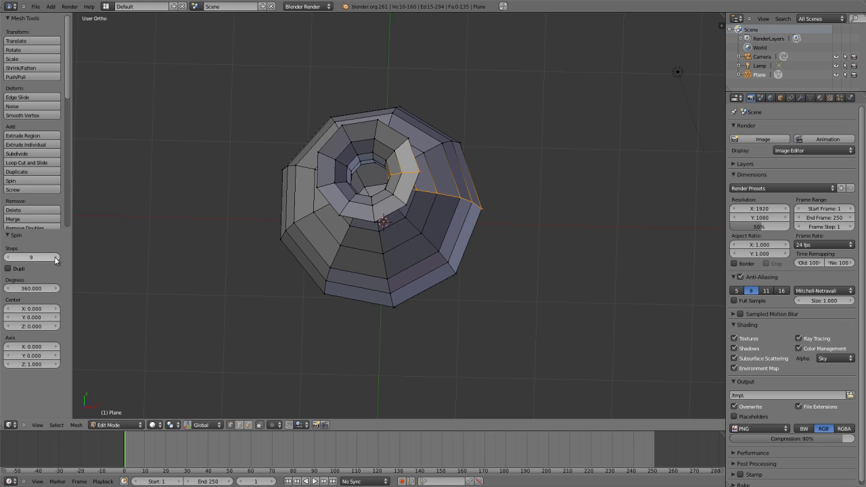
pyautogui.click(56, 258)
pyautogui.click(56, 258)
pyautogui.click(56, 258)
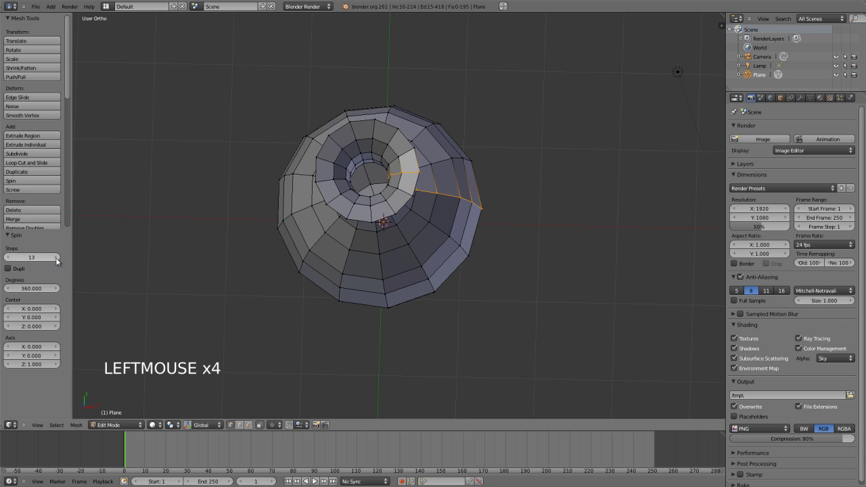
pyautogui.click(56, 257)
pyautogui.click(46, 258)
pyautogui.click(46, 257)
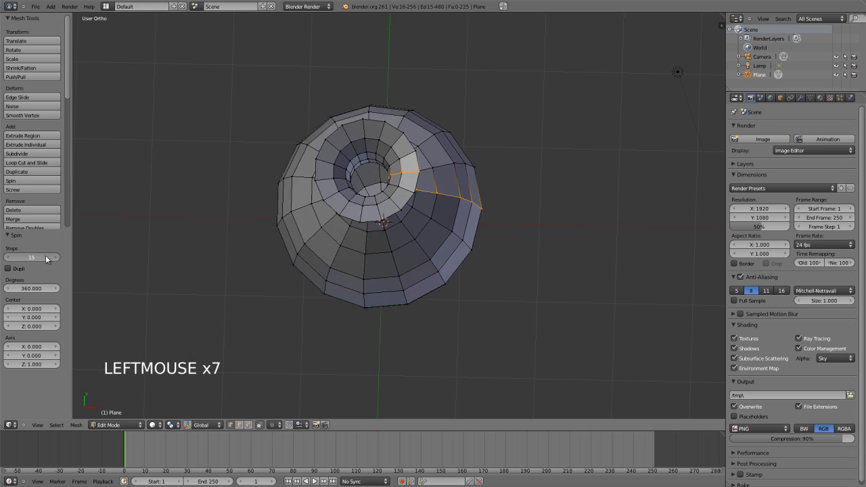
pyautogui.moveTo(305, 286); pyautogui.dragTo(429, 144, button='middle')
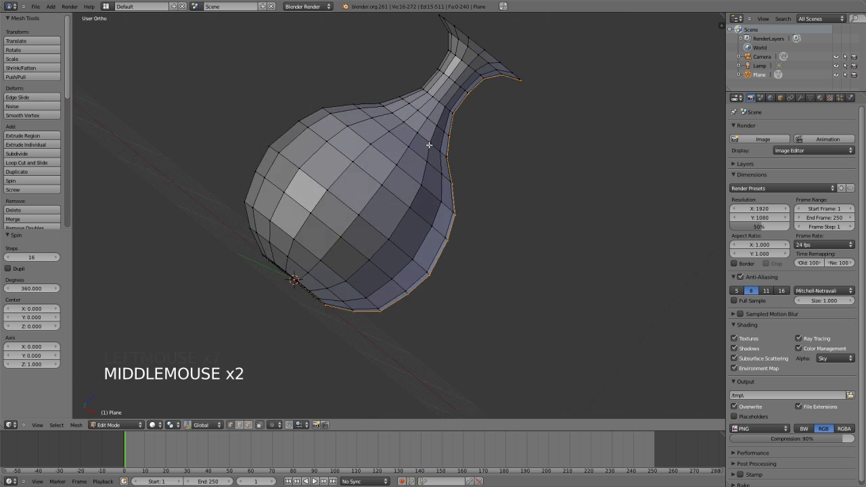
# Deselect the mesh and try moving the vertical edge loop at the vase's seam in right side view.
pyautogui.press('a')
pyautogui.scroll(-3, 429, 145)
pyautogui.moveTo(489, 276); pyautogui.dragTo(344, 295, button='middle')
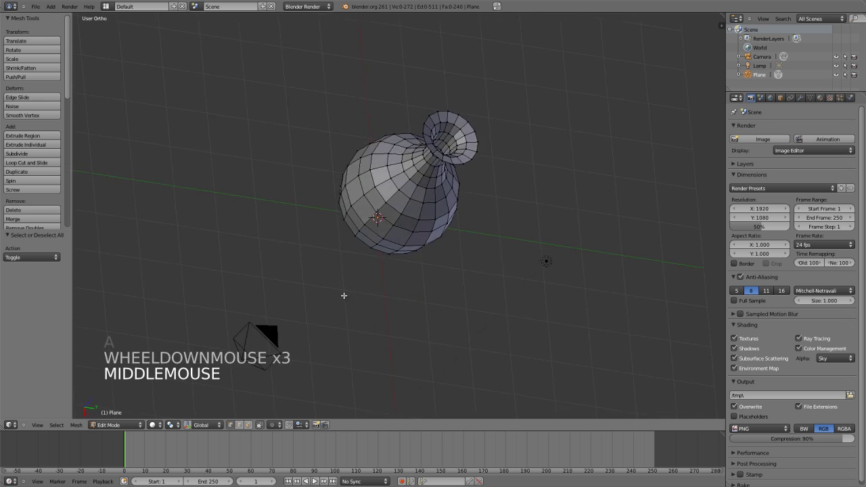
pyautogui.press('KP_3')
pyautogui.scroll(2, 426, 236)
pyautogui.keyDown('alt'); pyautogui.rightClick(427, 235); pyautogui.keyUp('alt')
pyautogui.press('g')
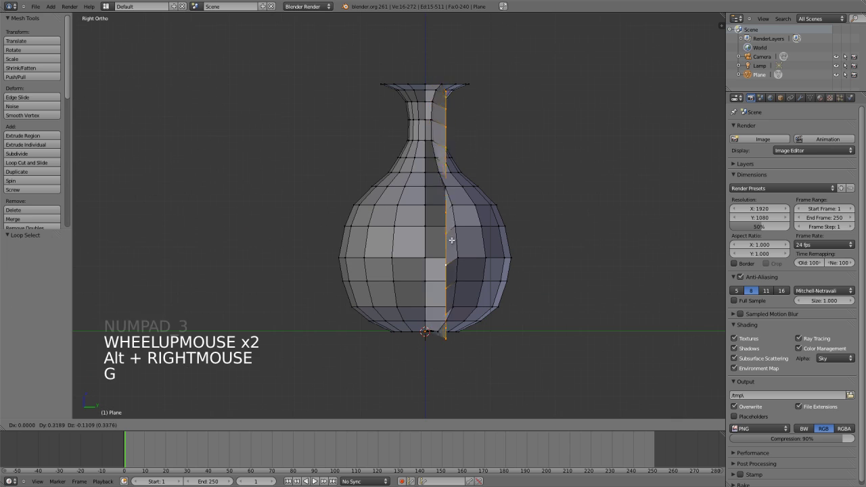
pyautogui.rightClick(433, 240)
# Select the entire vase mesh and remove its duplicate vertices.
pyautogui.moveTo(433, 240); pyautogui.dragTo(469, 225, button='middle')
pyautogui.press('a')
pyautogui.press('a')
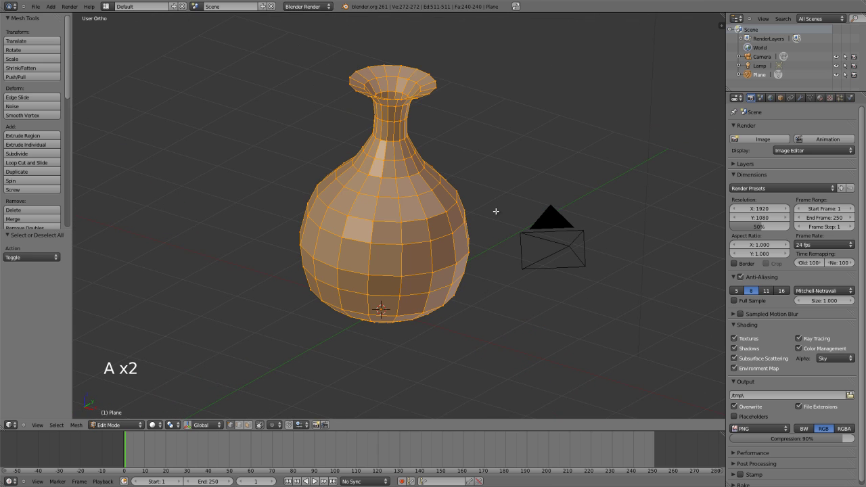
pyautogui.press('e')
pyautogui.rightClick(496, 211)
pyautogui.hotkey('ctrl', 'z')
pyautogui.press('w')
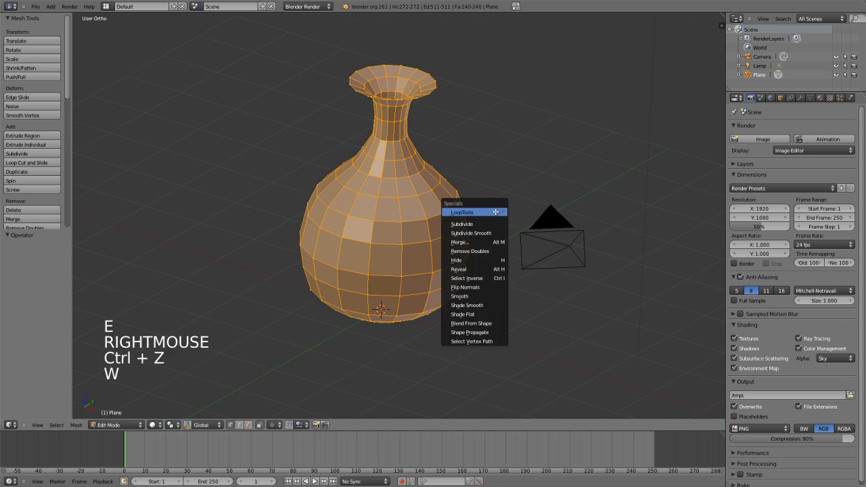
pyautogui.click(473, 251)
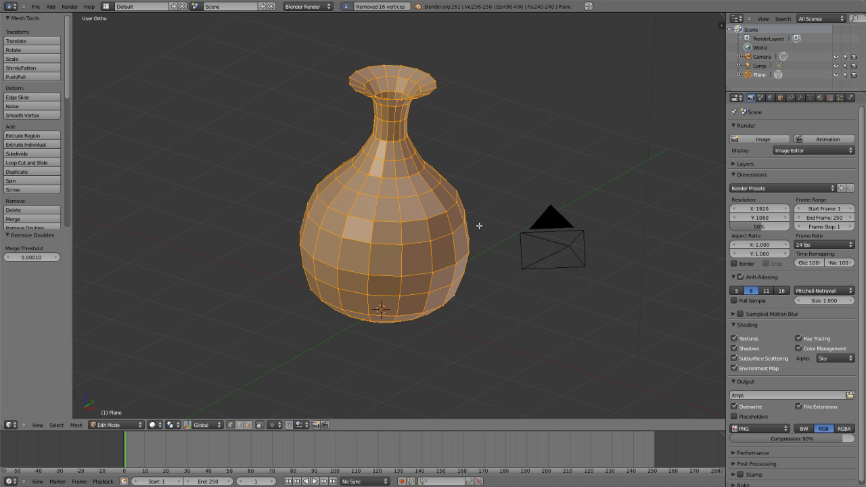
# Inspect the vase mesh from several angles, both selected and deselected.
pyautogui.moveTo(479, 225); pyautogui.dragTo(379, 18, button='middle')
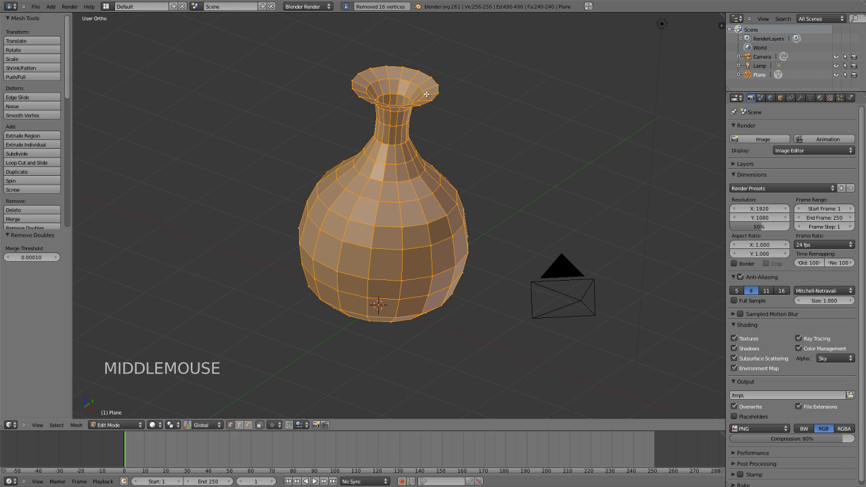
pyautogui.press('a')
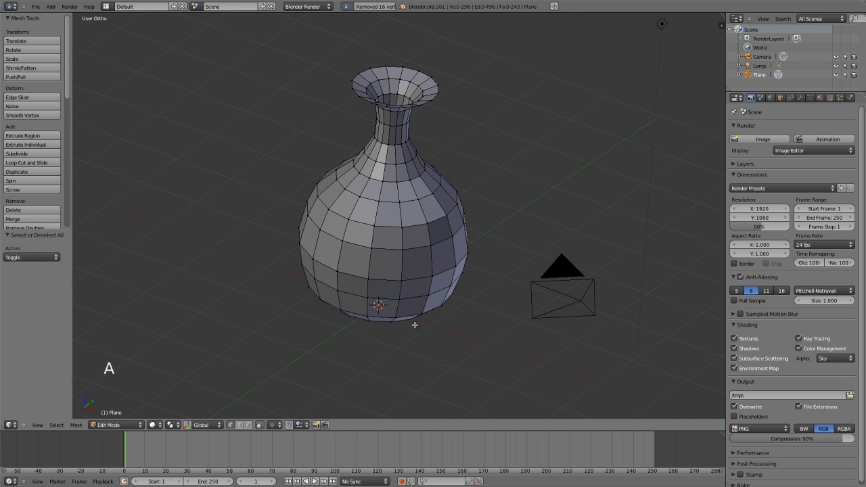
pyautogui.moveTo(412, 323); pyautogui.dragTo(535, 226, button='middle')
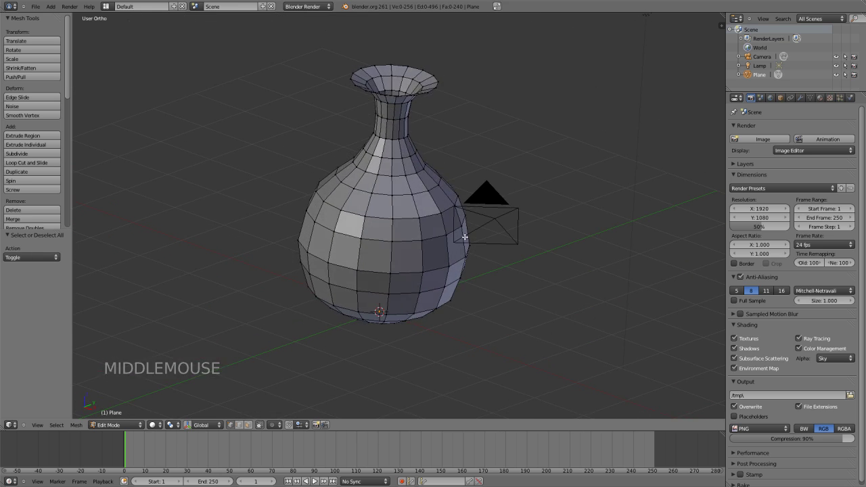
pyautogui.press('a')
pyautogui.moveTo(344, 122); pyautogui.dragTo(440, 283, button='middle')
pyautogui.scroll(2, 358, 176)
pyautogui.scroll(-3, 418, 299)
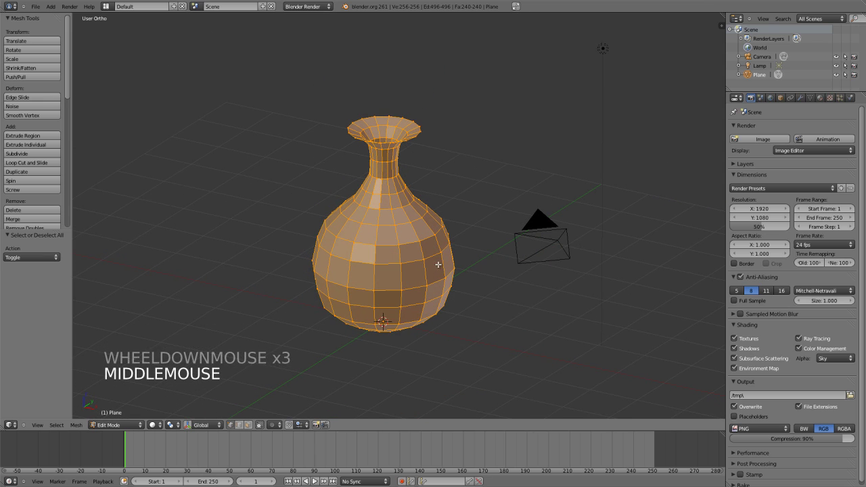
pyautogui.press('KP_1')
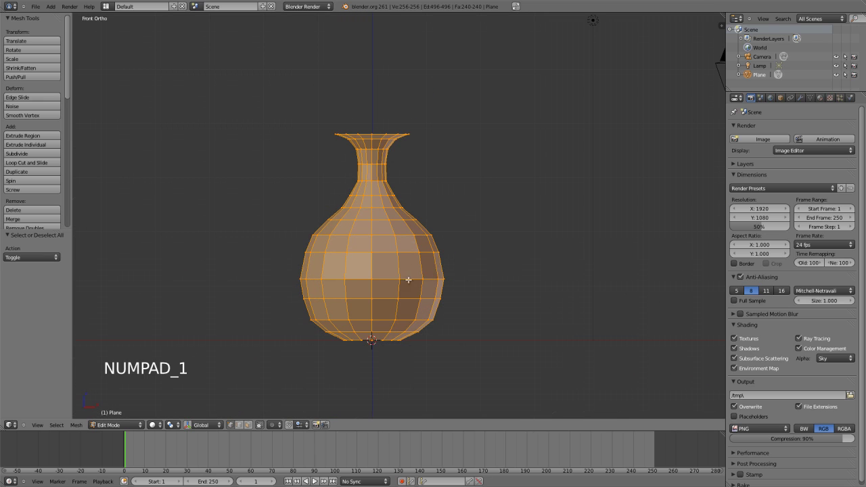
pyautogui.moveTo(396, 246)
pyautogui.keyDown('shift'); pyautogui.mouseDown(button='middle')
pyautogui.moveTo(399, 237)
pyautogui.moveTo(386, 234)
pyautogui.mouseUp(button='middle'); pyautogui.keyUp('shift')
pyautogui.press('a')
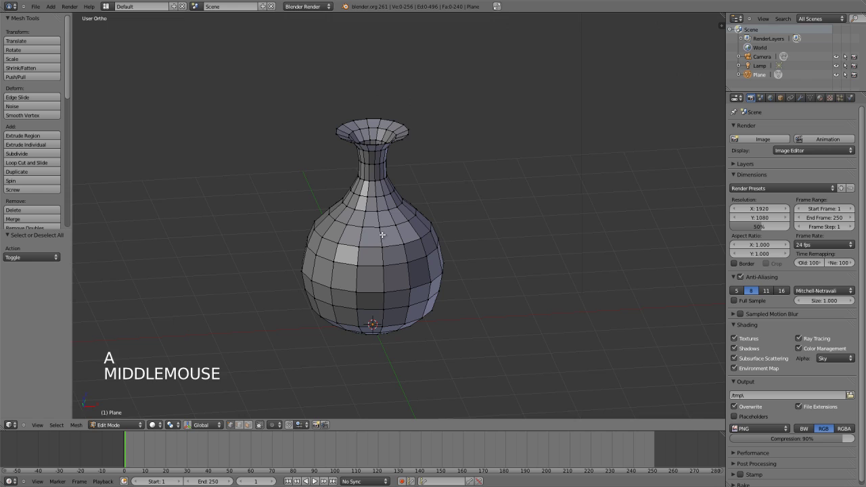
pyautogui.scroll(1, 382, 235)
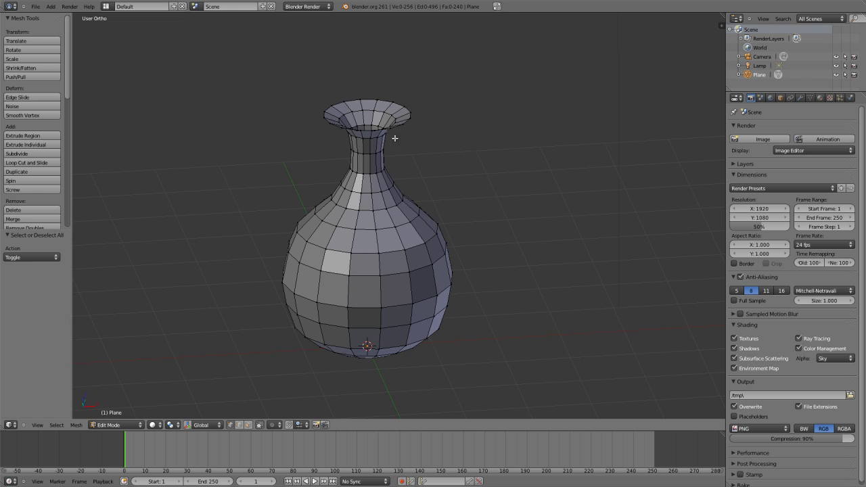
pyautogui.scroll(-3, 435, 208)
pyautogui.moveTo(434, 211); pyautogui.dragTo(419, 209, button='middle')
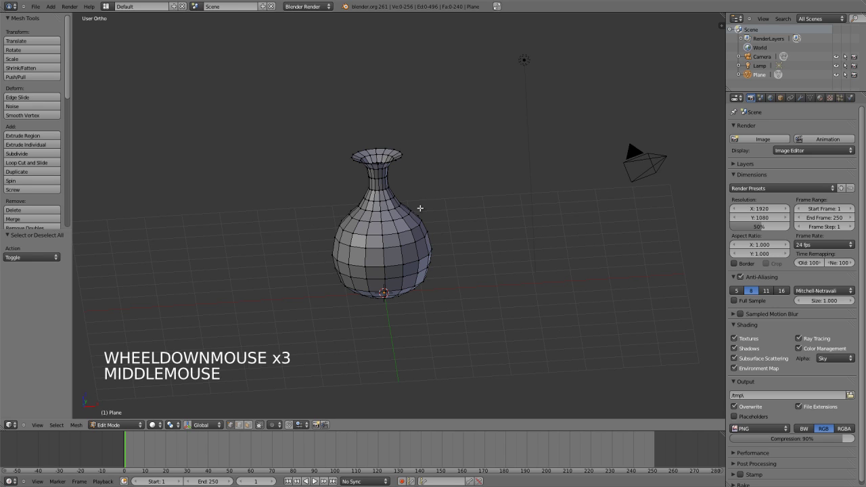
# Add a cylinder at the vase's base centre from top view and show the mesh as wireframe from the front.
pyautogui.press('KP_7')
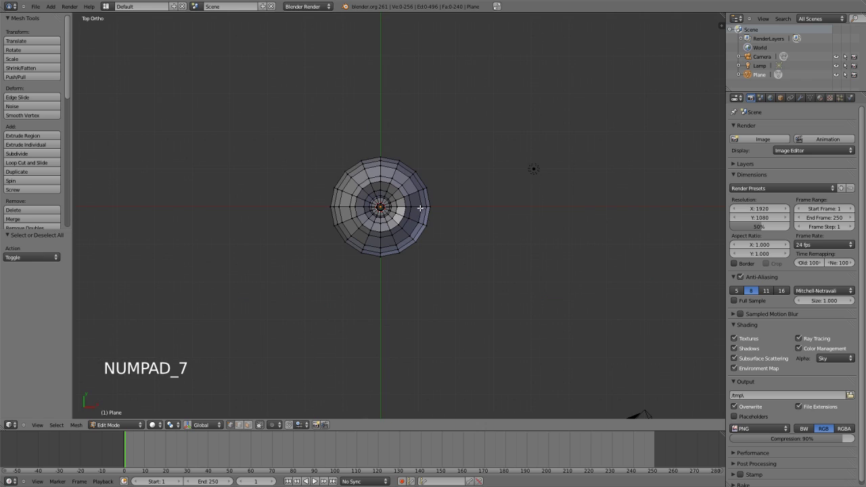
pyautogui.hotkey('shift', 'a')
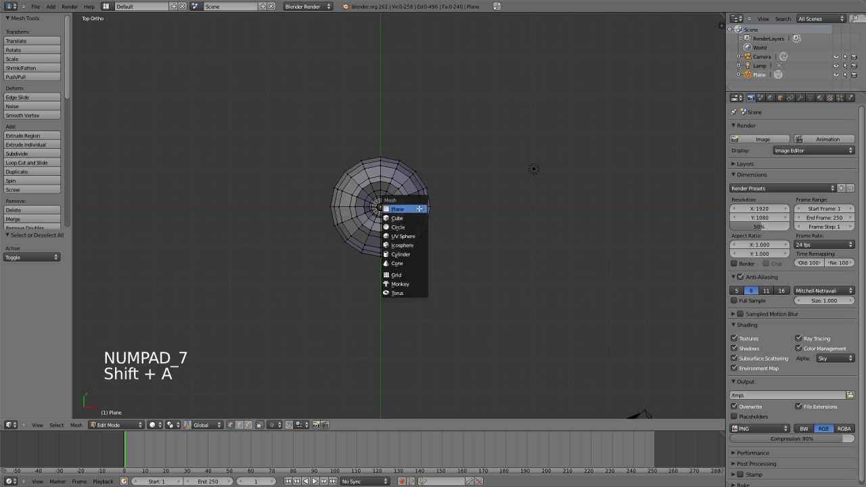
pyautogui.click(420, 252)
pyautogui.press('z')
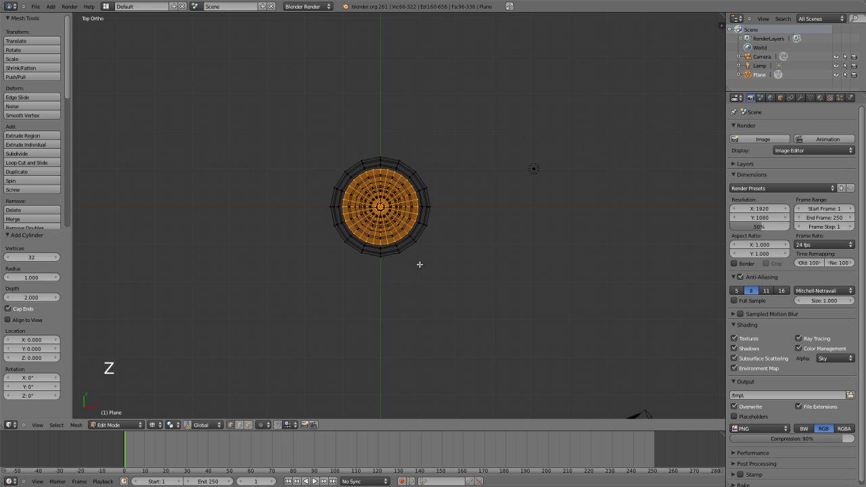
pyautogui.press('KP_1')
pyautogui.keyDown('shift'); pyautogui.moveTo(414, 307); pyautogui.dragTo(410, 284, button='middle'); pyautogui.keyUp('shift')
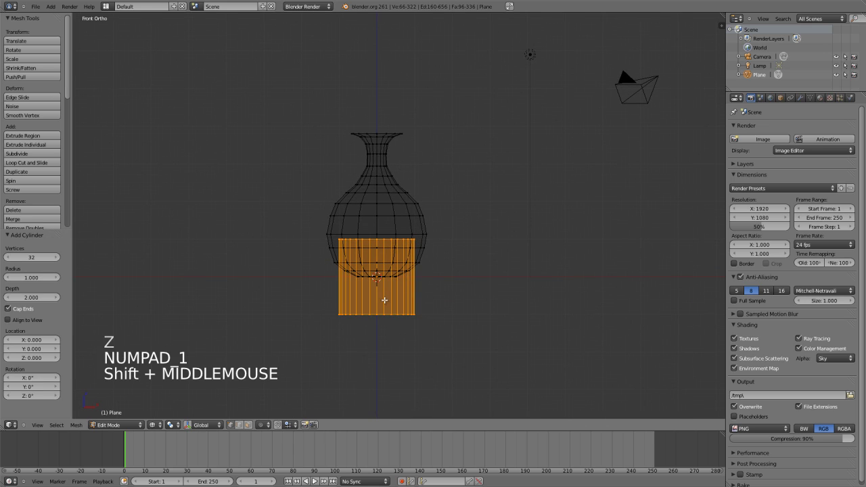
# Set the new cylinder's depth to 4 and its Z location to 2.
pyautogui.keyDown('ctrl'); pyautogui.click(49, 358); pyautogui.keyUp('ctrl')
pyautogui.write('1')
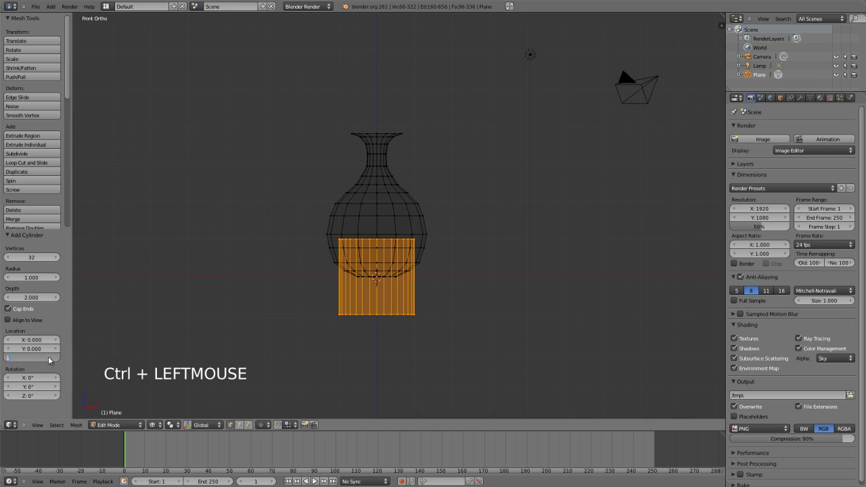
pyautogui.press('Return')
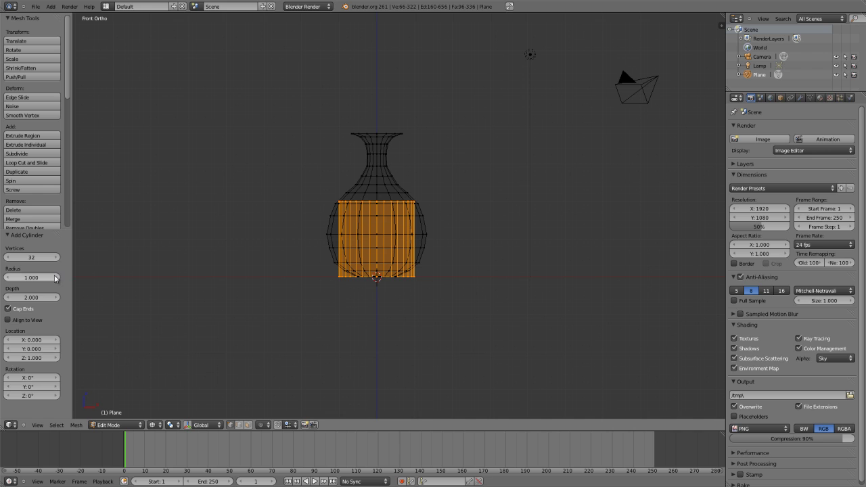
pyautogui.keyDown('ctrl'); pyautogui.doubleClick(48, 298); pyautogui.keyUp('ctrl')
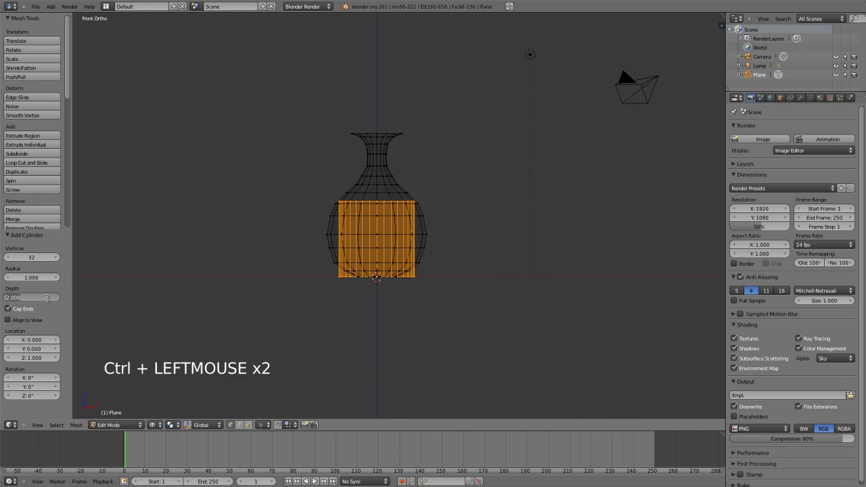
pyautogui.write('4')
pyautogui.press('Return')
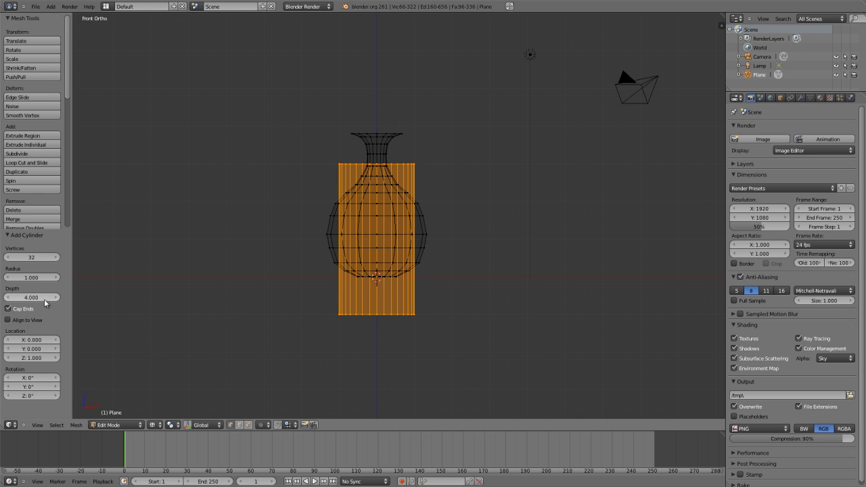
pyautogui.keyDown('ctrl'); pyautogui.click(49, 357); pyautogui.keyUp('ctrl')
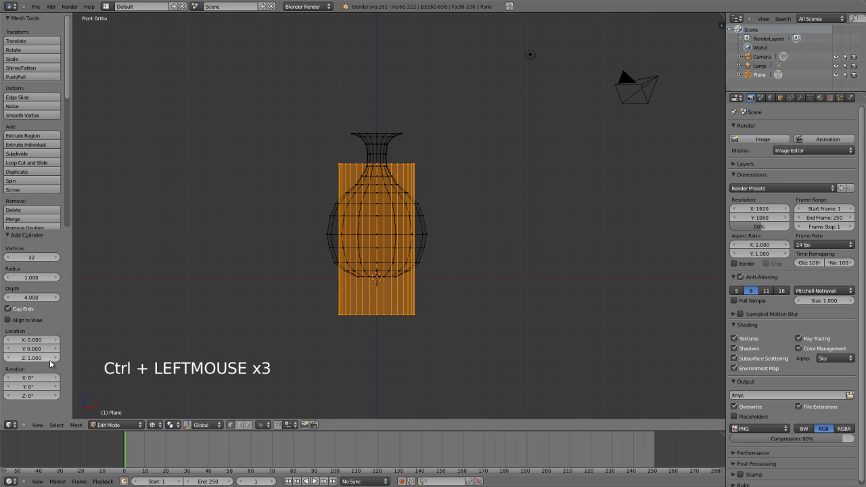
pyautogui.keyDown('ctrl'); pyautogui.click(50, 359); pyautogui.keyUp('ctrl')
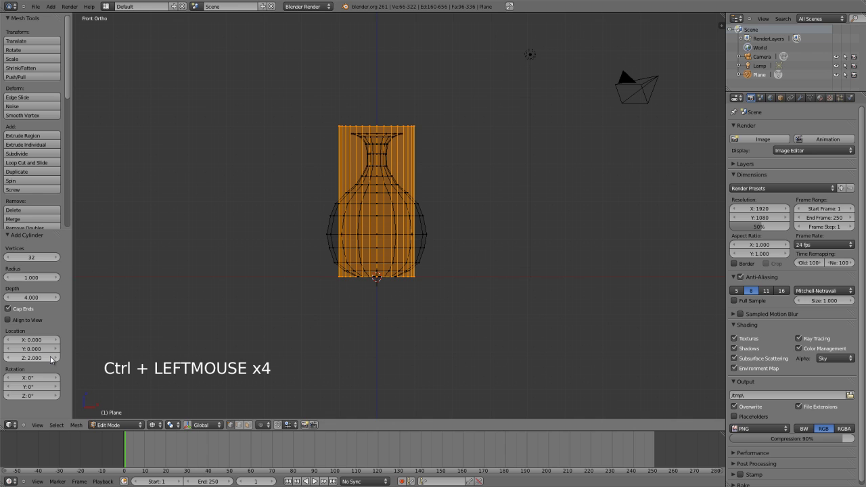
# Check how the cylinder overlaps the vase in solid and wireframe display.
pyautogui.moveTo(221, 276); pyautogui.dragTo(431, 214, button='middle')
pyautogui.press('z')
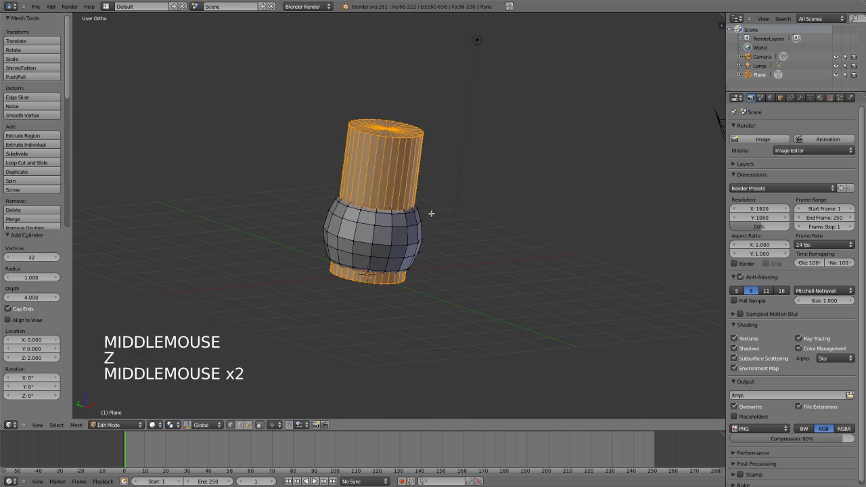
pyautogui.press('KP_1')
pyautogui.press('z')
pyautogui.keyDown('shift'); pyautogui.moveTo(405, 246); pyautogui.dragTo(370, 272, button='middle'); pyautogui.keyUp('shift')
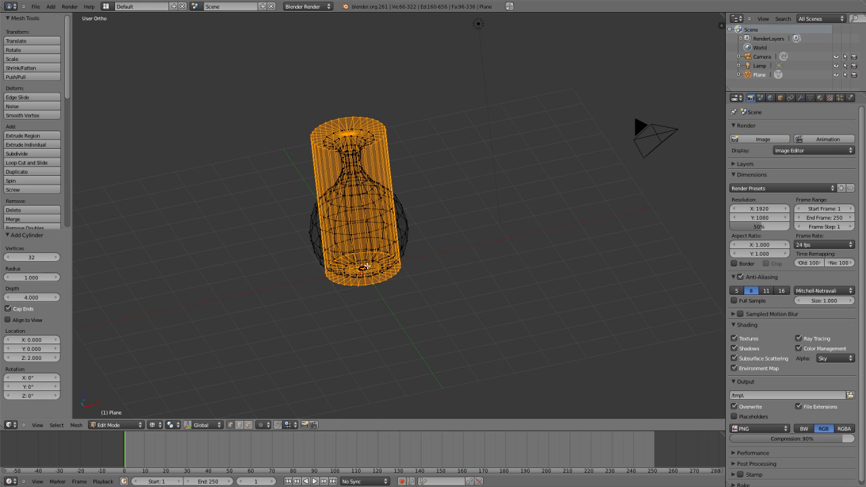
# Move the cylinder 5 units along the X axis, away from the vase, in top view.
pyautogui.press('KP_7')
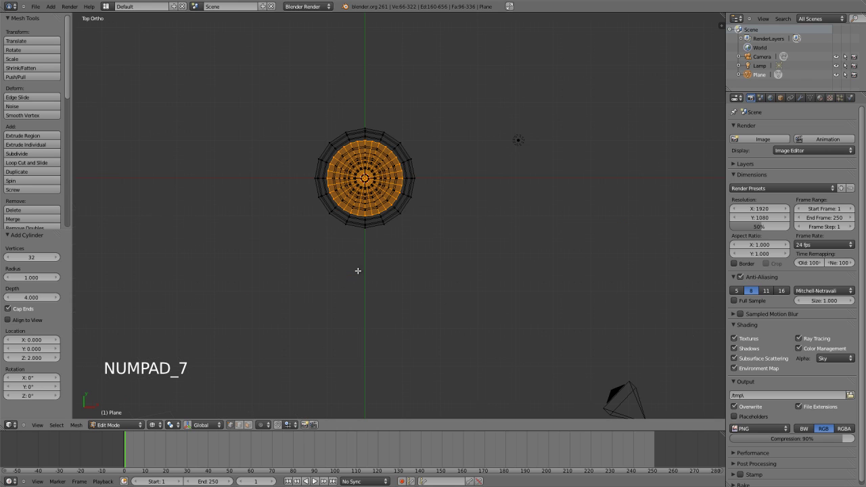
pyautogui.keyDown('shift'); pyautogui.moveTo(372, 176); pyautogui.dragTo(355, 198, button='middle'); pyautogui.keyUp('shift')
pyautogui.scroll(-4, 381, 214)
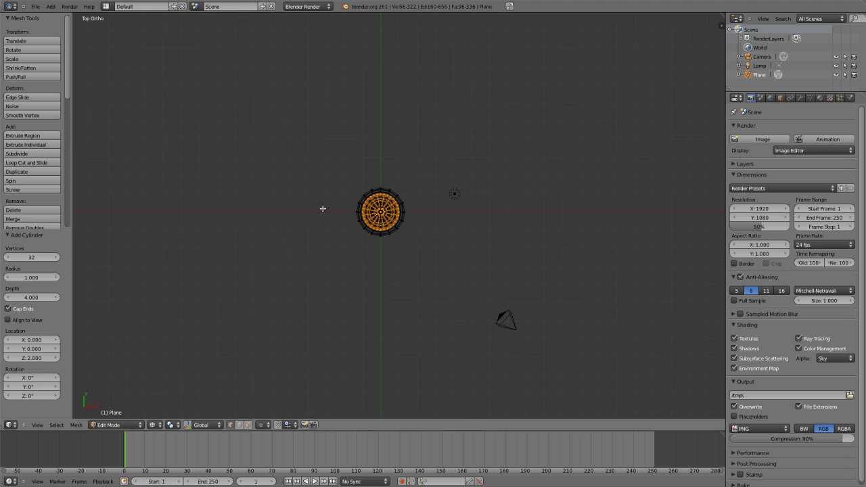
pyautogui.press('x')
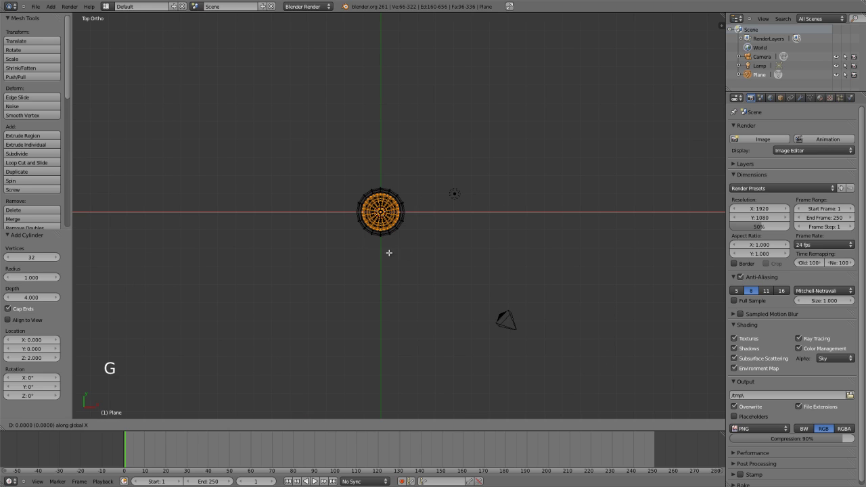
pyautogui.keyDown('ctrl'); pyautogui.rightClick(464, 257); pyautogui.keyUp('ctrl')
pyautogui.press('g')
pyautogui.press('x')
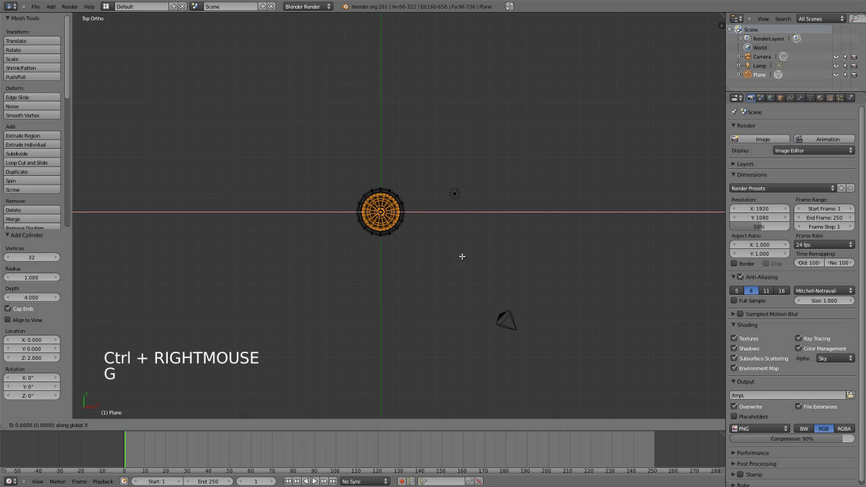
pyautogui.keyDown('ctrl'); pyautogui.click(556, 254); pyautogui.keyUp('ctrl')
# Return to solid display and select only the linked geometry of the cylinder.
pyautogui.moveTo(555, 253); pyautogui.dragTo(457, 261, button='middle')
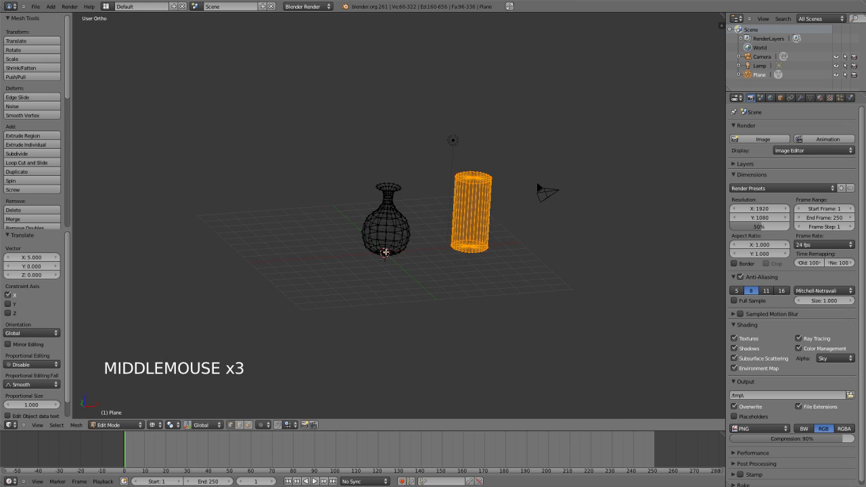
pyautogui.scroll(2, 393, 250)
pyautogui.press('KP_1')
pyautogui.keyDown('shift'); pyautogui.moveTo(400, 248); pyautogui.dragTo(469, 243, button='middle'); pyautogui.keyUp('shift')
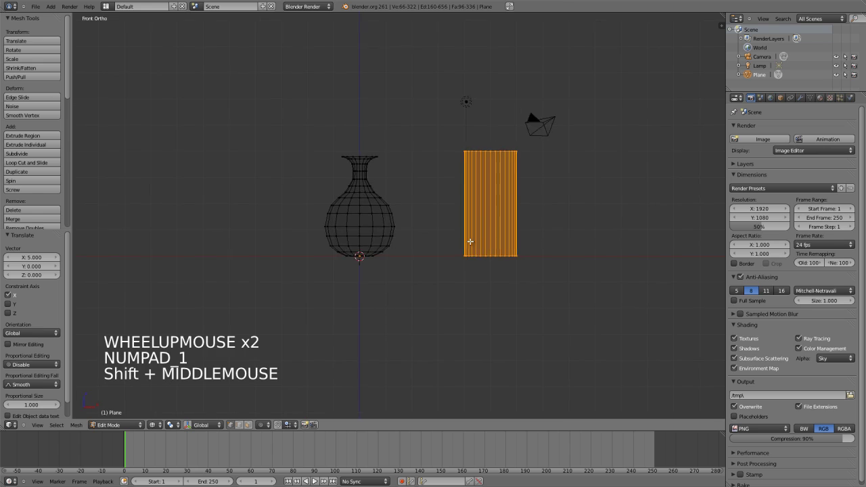
pyautogui.scroll(1, 500, 230)
pyautogui.press('a')
pyautogui.moveTo(416, 197); pyautogui.dragTo(475, 153, button='middle')
pyautogui.press('z')
pyautogui.press('l')
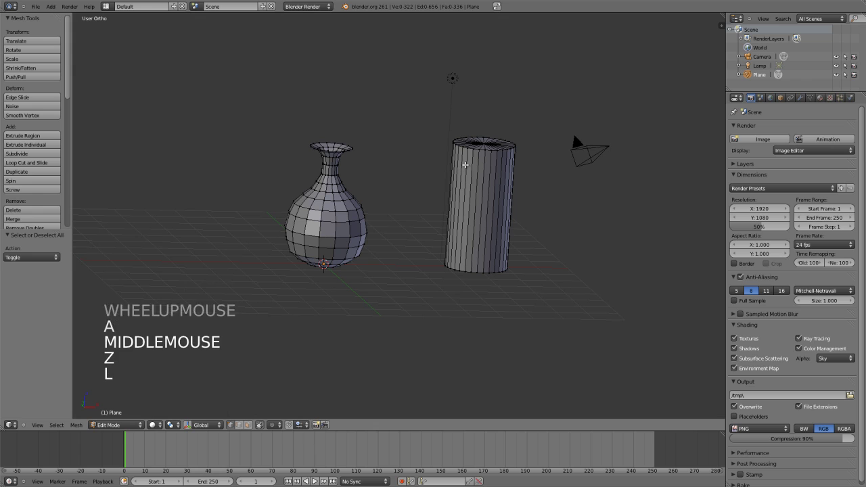
pyautogui.press('l')
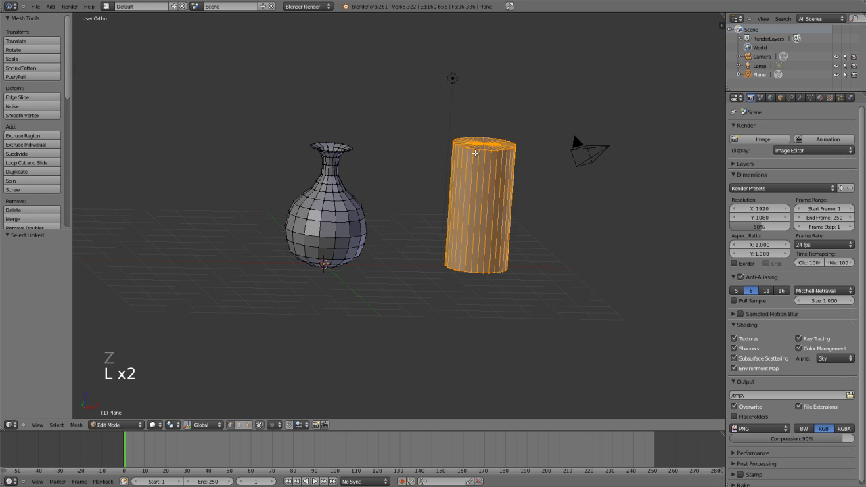
# Sketch a Grease Pencil loop around the vase in top view and delete the drawing.
pyautogui.press('KP_7')
pyautogui.keyDown('shift'); pyautogui.moveTo(421, 264); pyautogui.dragTo(446, 197, button='middle'); pyautogui.keyUp('shift')
pyautogui.scroll(-2, 424, 188)
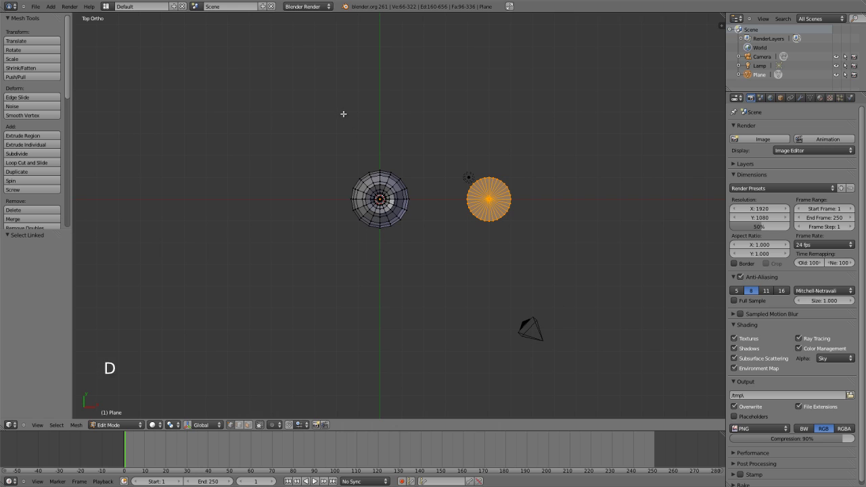
pyautogui.moveTo(353, 109); pyautogui.dragTo(411, 122)
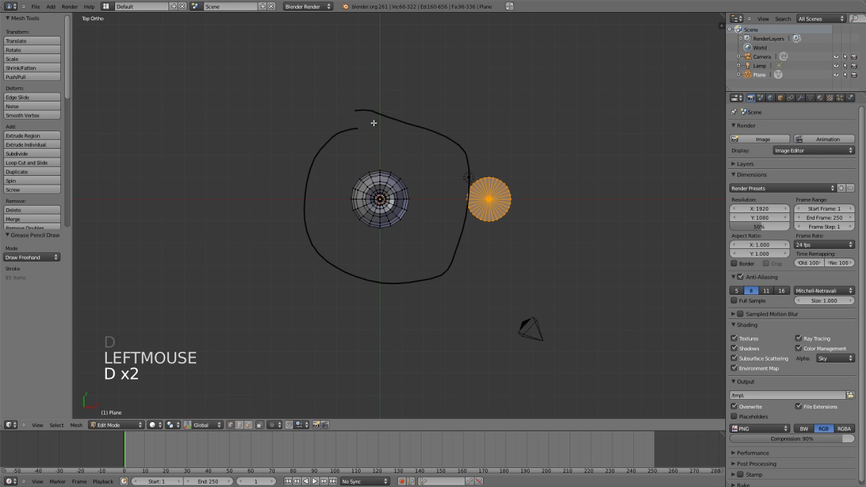
pyautogui.press('n')
pyautogui.click(669, 113)
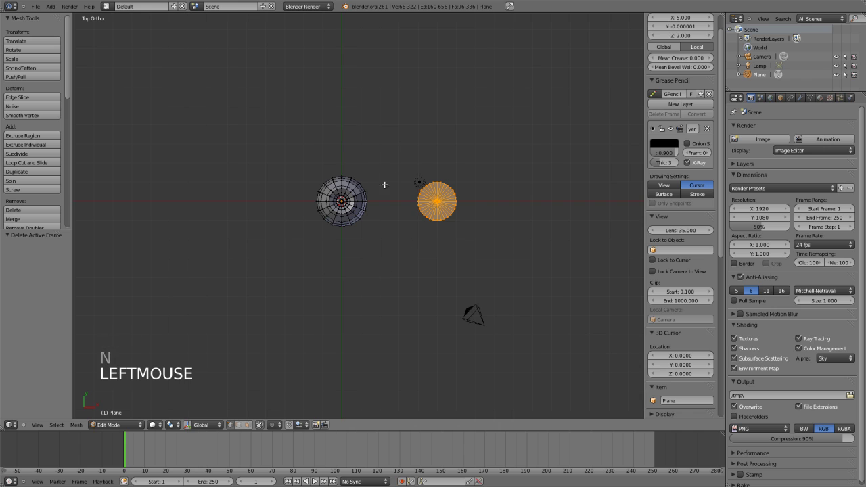
# Sketch curved Grease Pencil strokes around the vase and cylinder in front view and delete the drawing.
pyautogui.press('KP_1')
pyautogui.moveTo(443, 259); pyautogui.dragTo(279, 342)
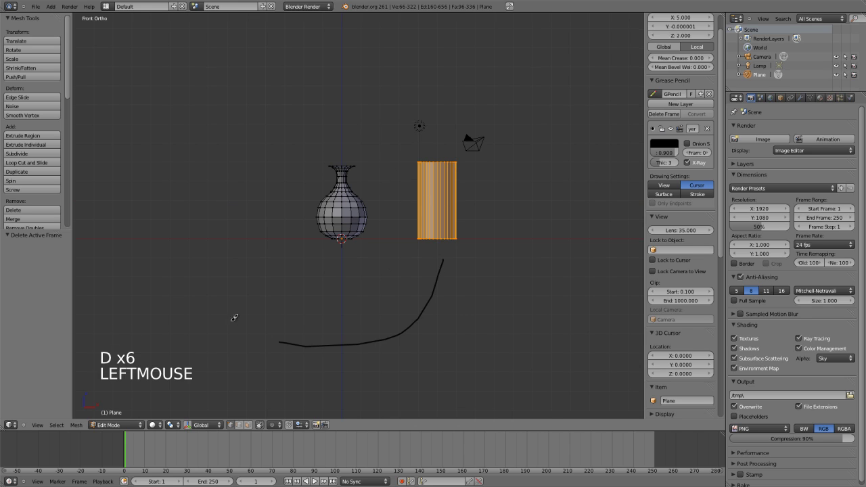
pyautogui.moveTo(234, 318)
pyautogui.mouseDown()
pyautogui.moveTo(221, 170)
pyautogui.moveTo(437, 148)
pyautogui.mouseUp()
pyautogui.click(671, 115)
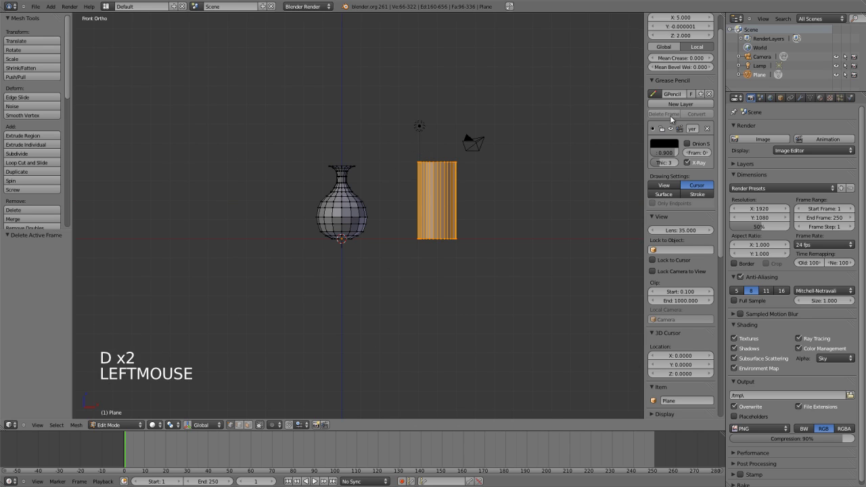
# Spin the selected cylinder around the centre in top view, using 9 steps over 90 degrees.
pyautogui.press('KP_7')
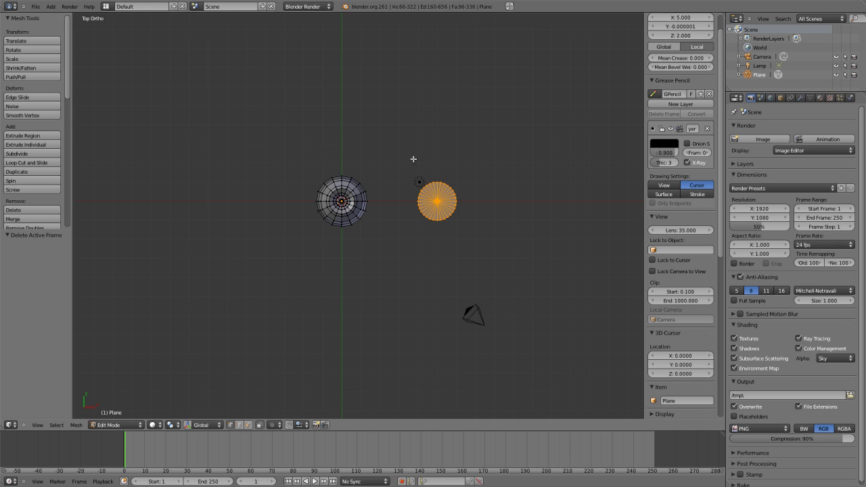
pyautogui.hotkey('alt', 'r')
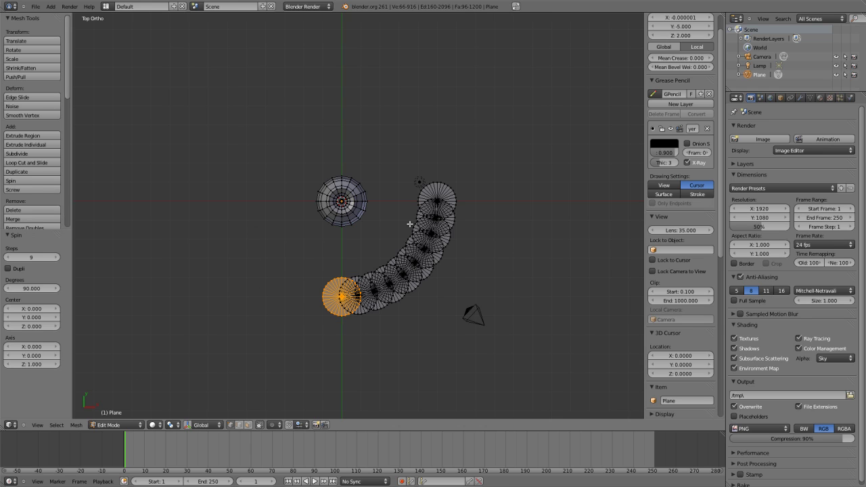
pyautogui.moveTo(379, 230); pyautogui.dragTo(362, 225, button='middle')
pyautogui.scroll(2, 396, 244)
pyautogui.press('KP_7')
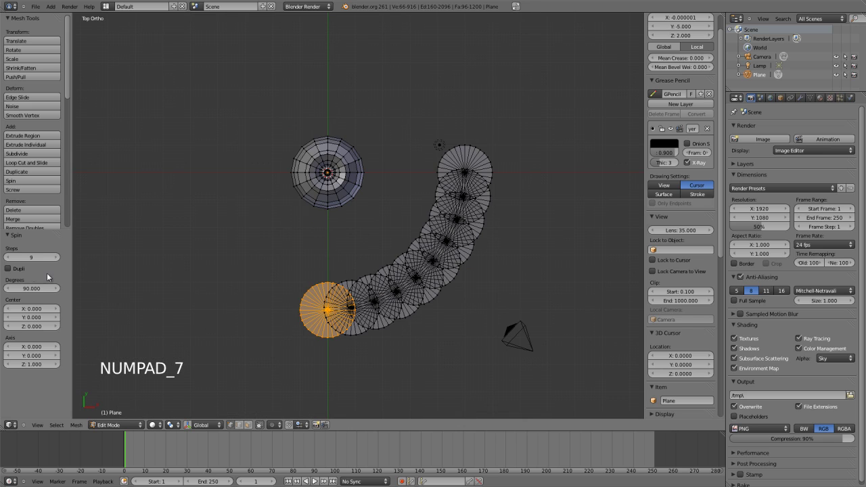
# Set the spin to make duplicates, with 360 degrees and 6 steps, forming a ring of cylinders around the vase.
pyautogui.click(8, 269)
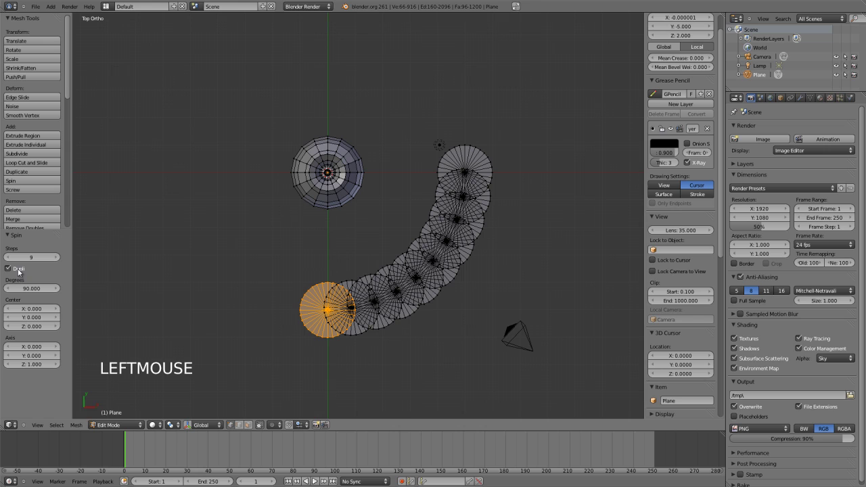
pyautogui.keyDown('ctrl'); pyautogui.click(48, 289); pyautogui.keyUp('ctrl')
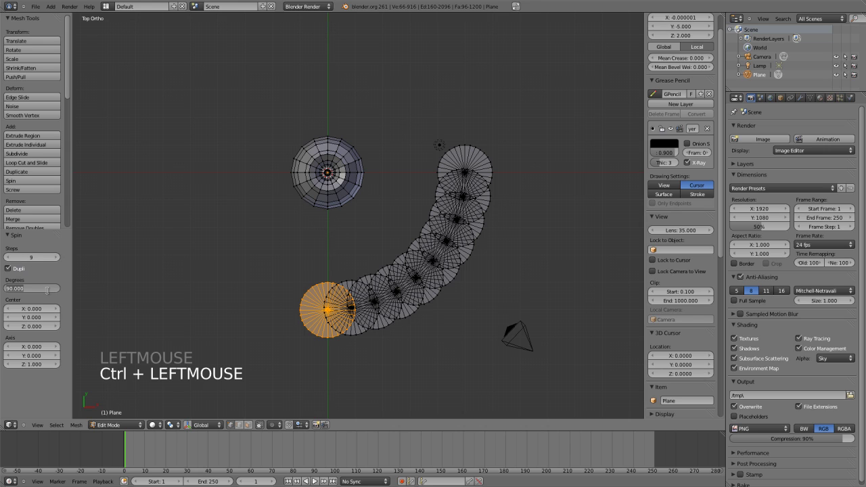
pyautogui.press('Return')
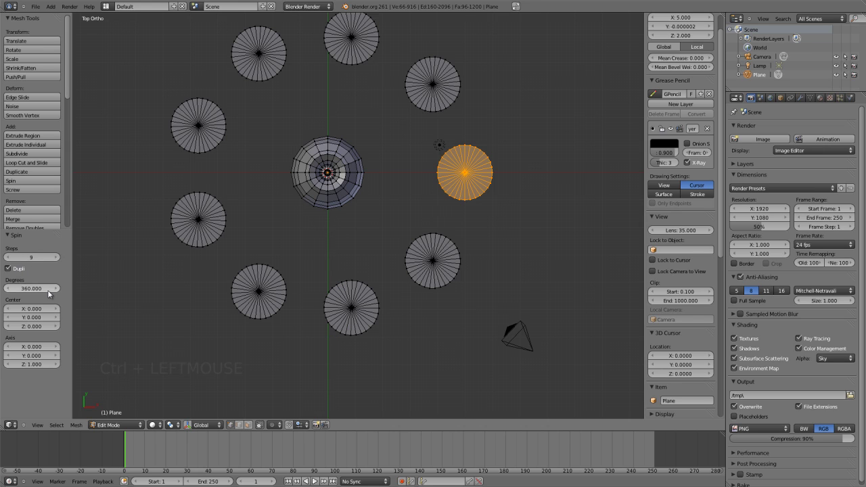
pyautogui.click(15, 259)
pyautogui.click(16, 259)
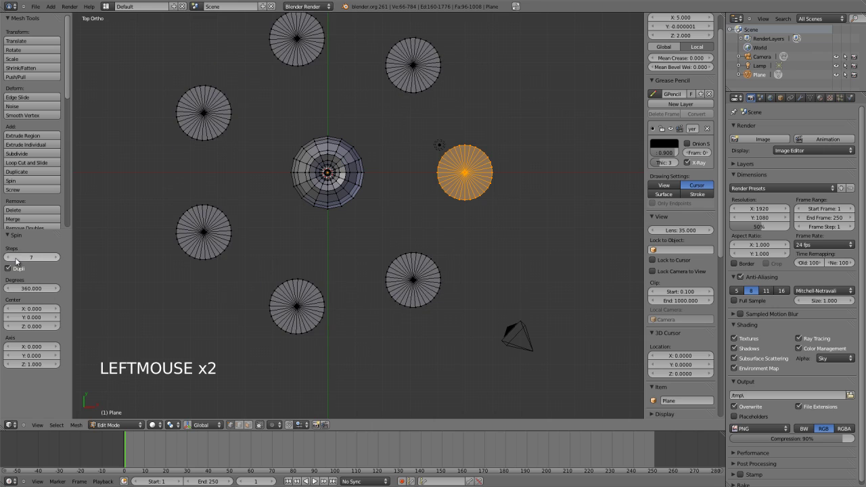
pyautogui.click(15, 259)
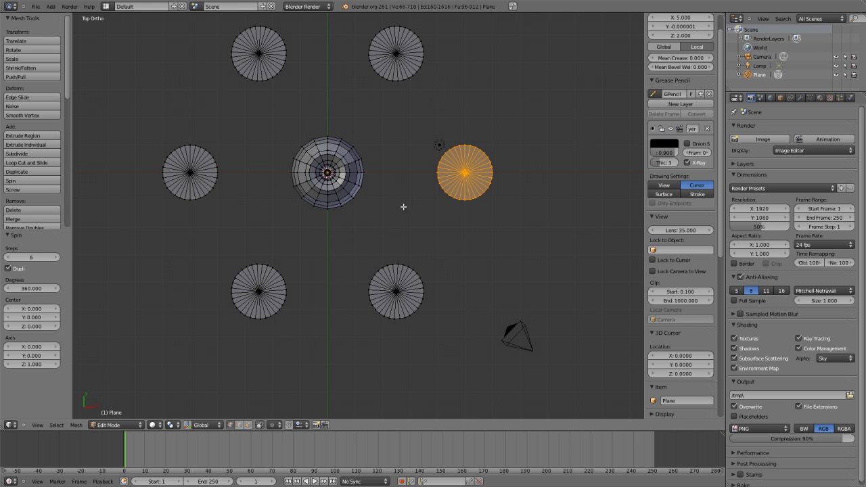
# Delete the vertices of the selected duplicate cylinder at the original position and select the linked geometry of the one remaining there.
pyautogui.moveTo(403, 206); pyautogui.dragTo(386, 175, button='middle')
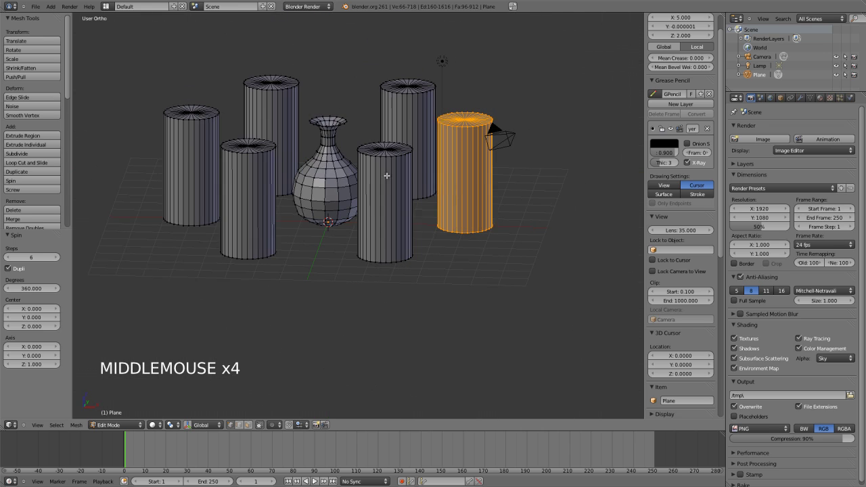
pyautogui.press('x')
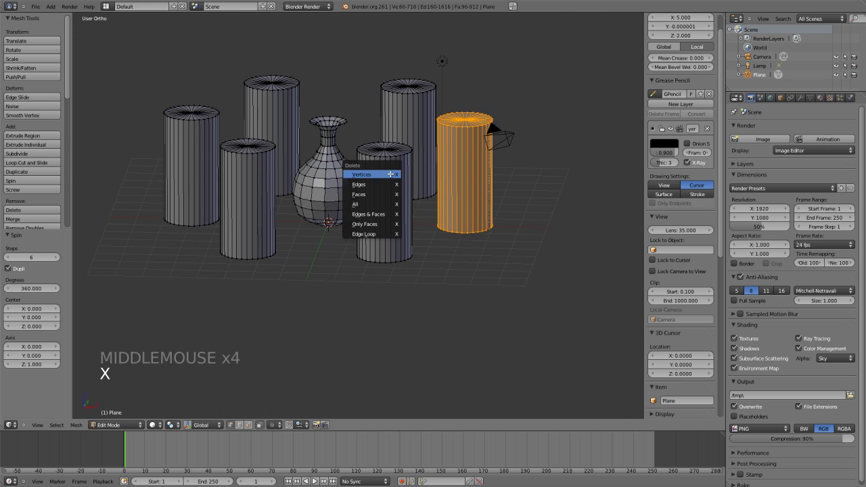
pyautogui.click(386, 174)
pyautogui.press('l')
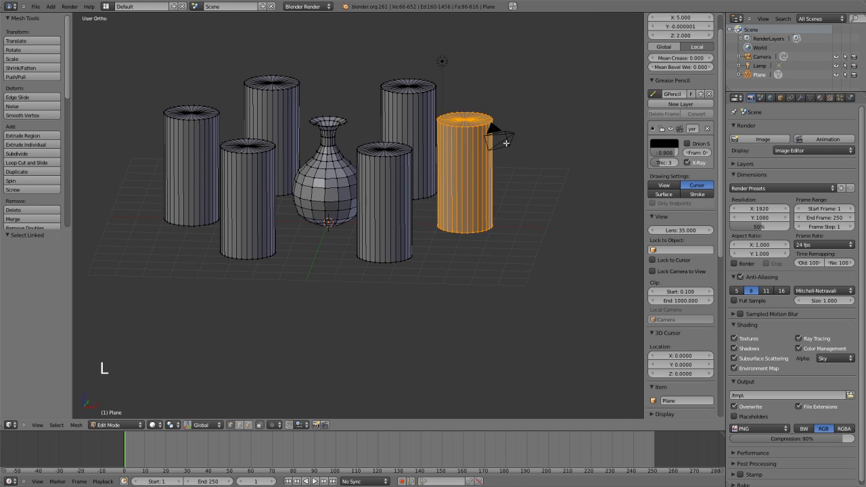
# Deselect all geometry, return to Object Mode and examine the ring of cylinders around the vase.
pyautogui.moveTo(498, 135); pyautogui.dragTo(481, 228, button='middle')
pyautogui.press('a')
pyautogui.press('Tab')
pyautogui.scroll(2, 476, 230)
pyautogui.keyDown('shift'); pyautogui.moveTo(405, 244); pyautogui.dragTo(395, 249, button='middle'); pyautogui.keyUp('shift')
pyautogui.scroll(2, 314, 230)
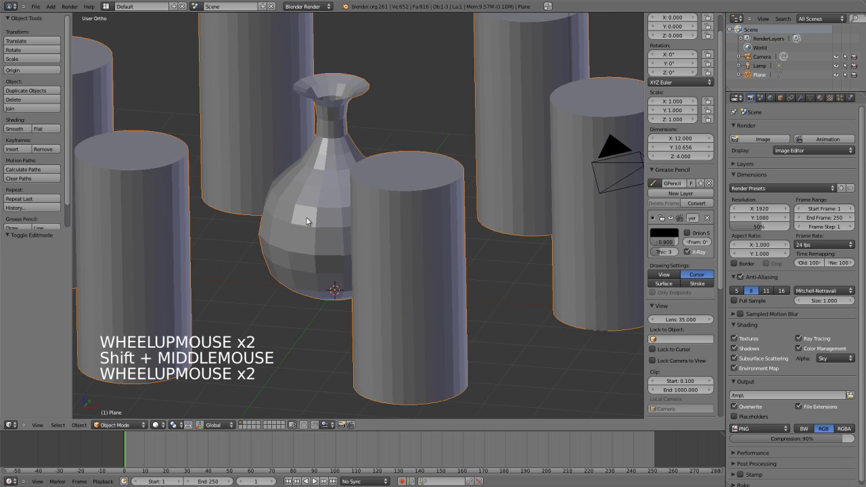
pyautogui.scroll(-2, 308, 223)
pyautogui.moveTo(311, 230); pyautogui.dragTo(351, 249, button='middle')
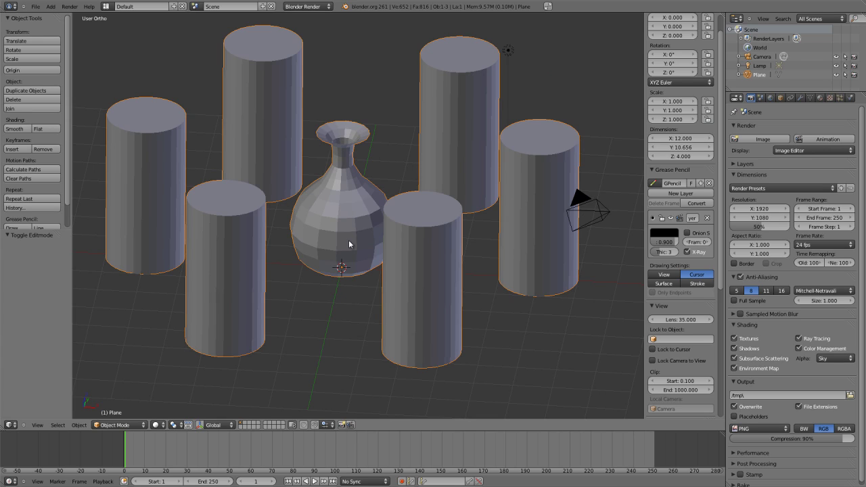
# Add a mesh plane at the centre in top view and isolate it in local view.
pyautogui.press('KP_7')
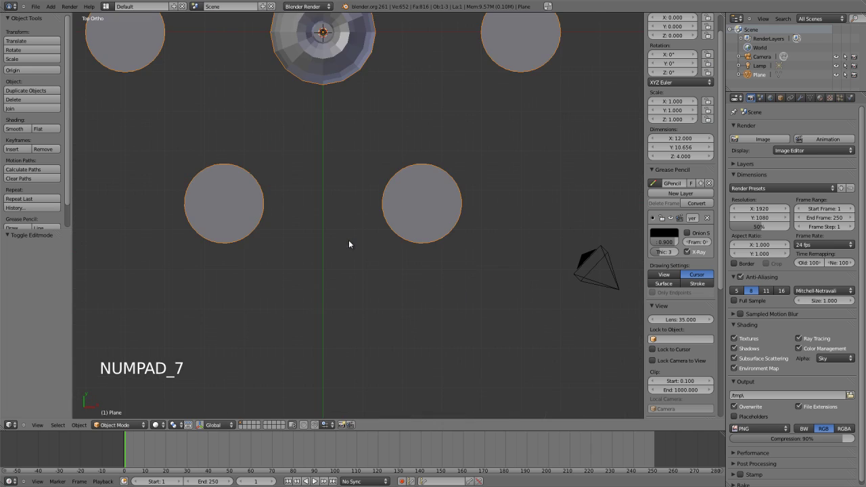
pyautogui.scroll(-2, 411, 213)
pyautogui.keyDown('shift'); pyautogui.moveTo(411, 213); pyautogui.dragTo(357, 235, button='middle'); pyautogui.keyUp('shift')
pyautogui.keyDown('shift'); pyautogui.moveTo(325, 205); pyautogui.dragTo(296, 228, button='middle'); pyautogui.keyUp('shift')
pyautogui.hotkey('shift', 'a')
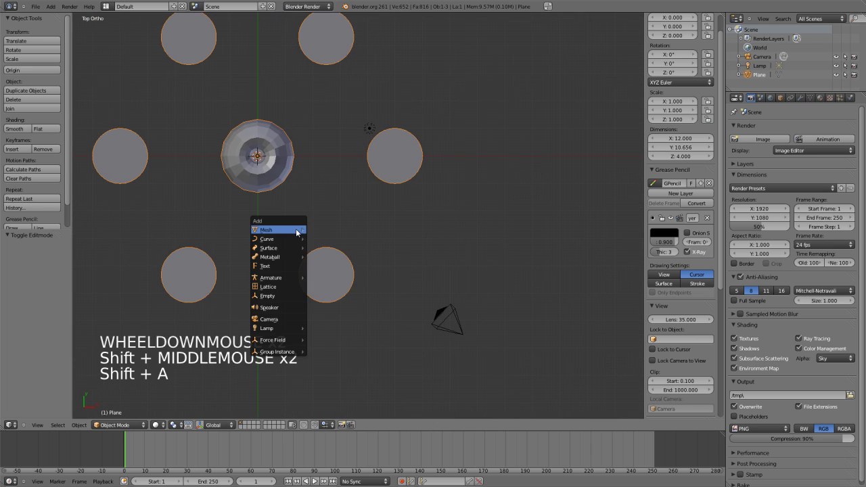
pyautogui.click(318, 231)
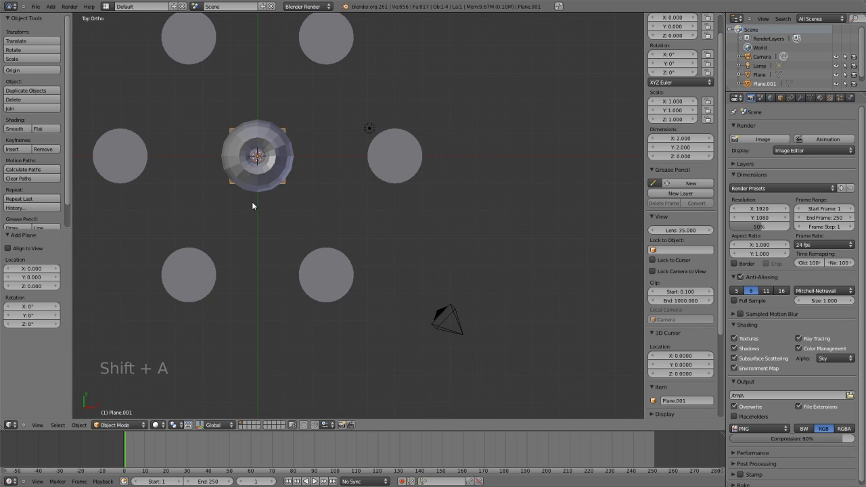
pyautogui.press('KP_Divide')
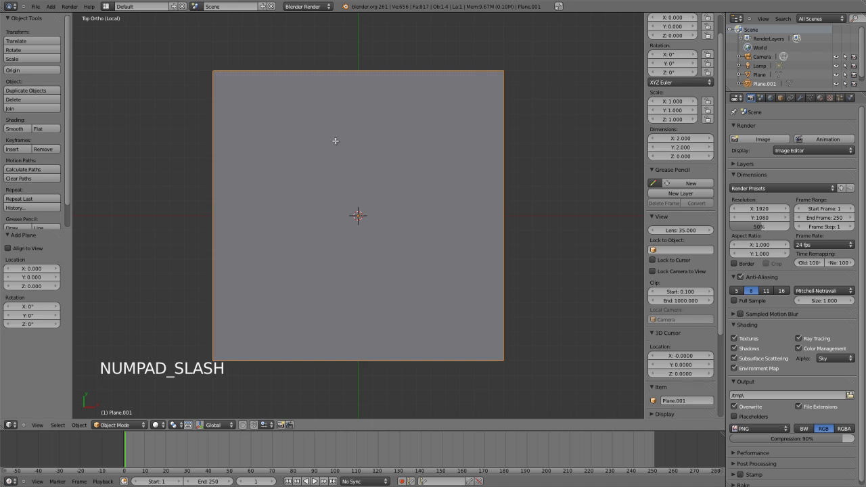
# Enter Edit Mode on the plane and deselect all its vertices.
pyautogui.press('Tab')
pyautogui.scroll(-2, 372, 143)
pyautogui.press('a')
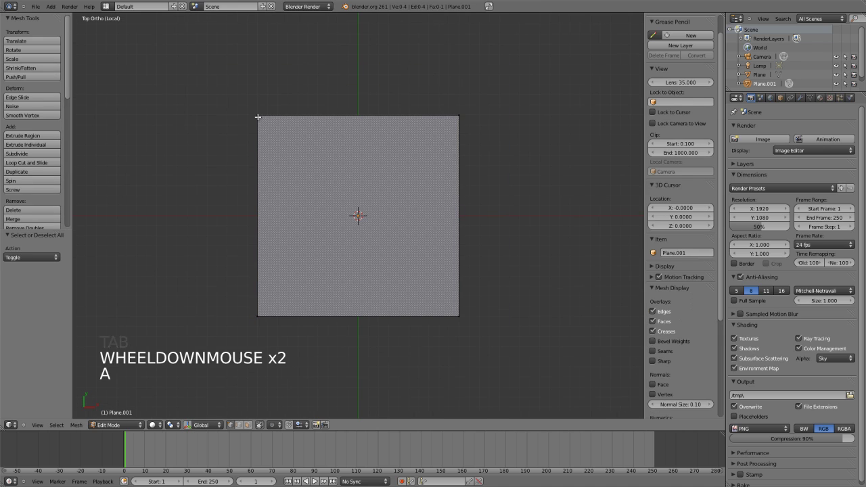
# Sketch a Grease Pencil arc from the plane's upper-left corner towards the lower right, erase part of it and delete the drawing.
pyautogui.press('d')
pyautogui.moveTo(257, 117); pyautogui.dragTo(293, 116)
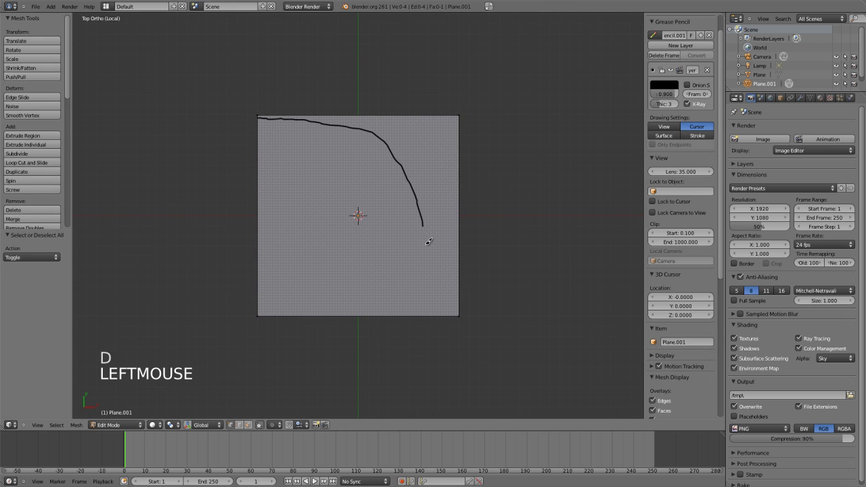
pyautogui.moveTo(428, 241); pyautogui.dragTo(433, 296)
pyautogui.press('d')
pyautogui.moveTo(431, 294); pyautogui.dragTo(414, 174, button='right')
pyautogui.press('d')
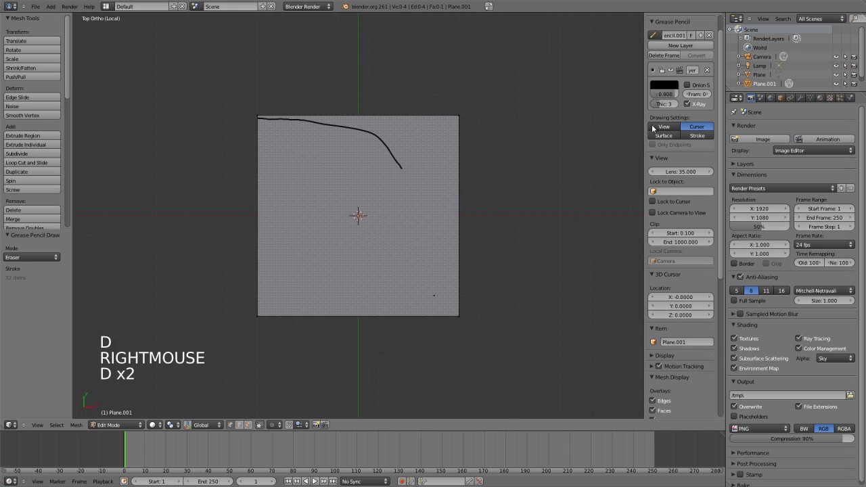
pyautogui.click(665, 56)
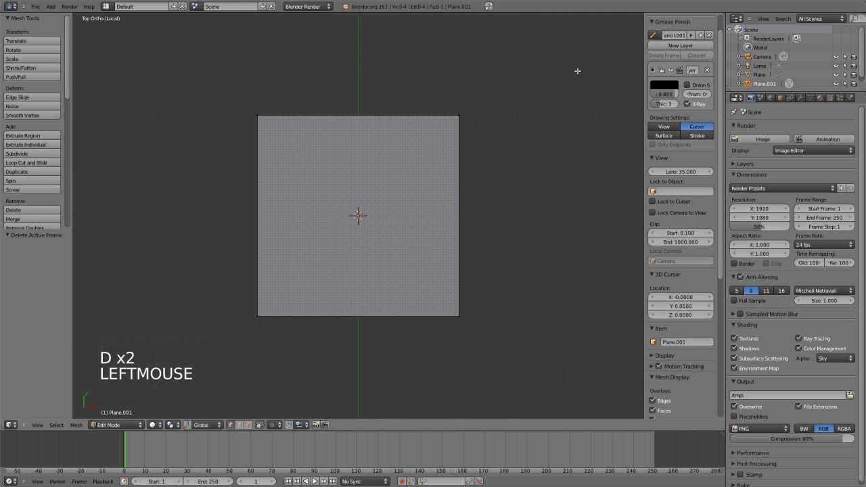
# Delete the plane's upper-right vertex, then select the three remaining vertices one by one and deselect them.
pyautogui.rightClick(458, 116)
pyautogui.press('x')
pyautogui.click(457, 117)
pyautogui.rightClick(258, 109)
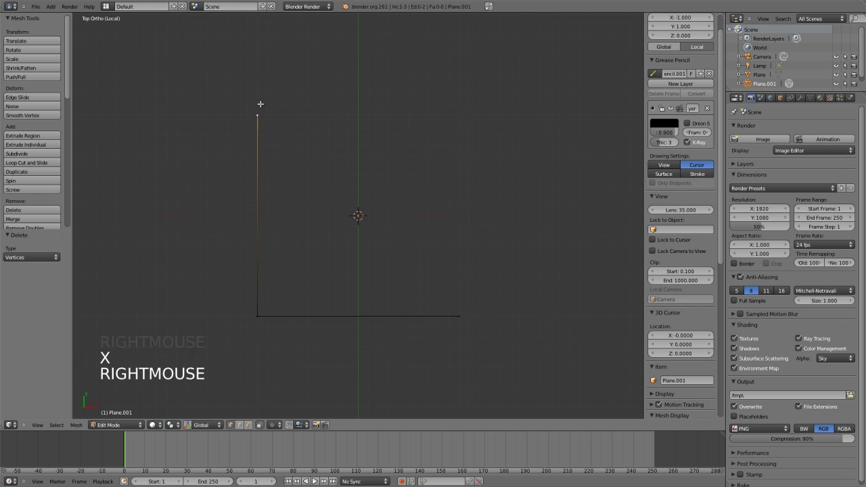
pyautogui.keyDown('shift'); pyautogui.rightClick(258, 312); pyautogui.keyUp('shift')
pyautogui.keyDown('shift'); pyautogui.rightClick(470, 318); pyautogui.keyUp('shift')
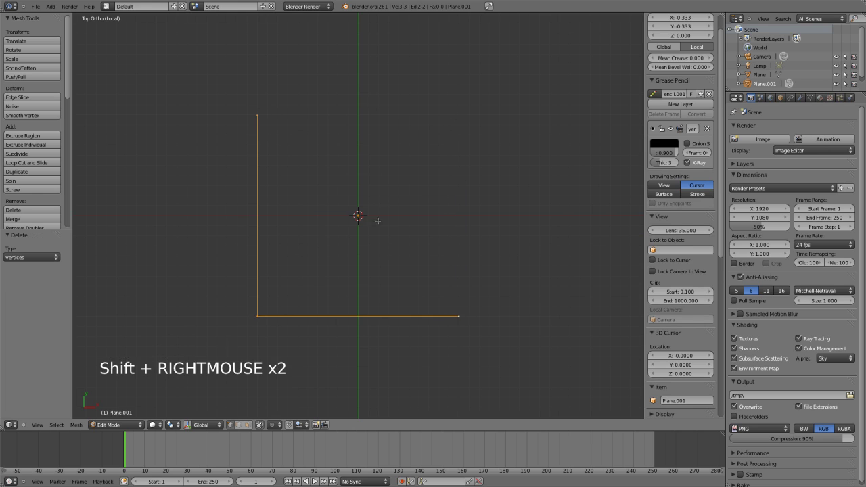
pyautogui.press('a')
# Spin the outline's upper-left vertex around the centre with 9 steps over 180 degrees.
pyautogui.rightClick(255, 115)
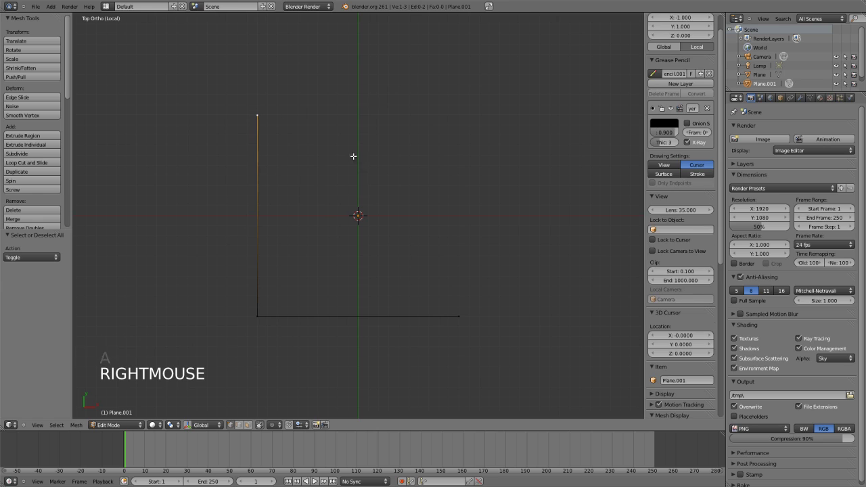
pyautogui.click(21, 181)
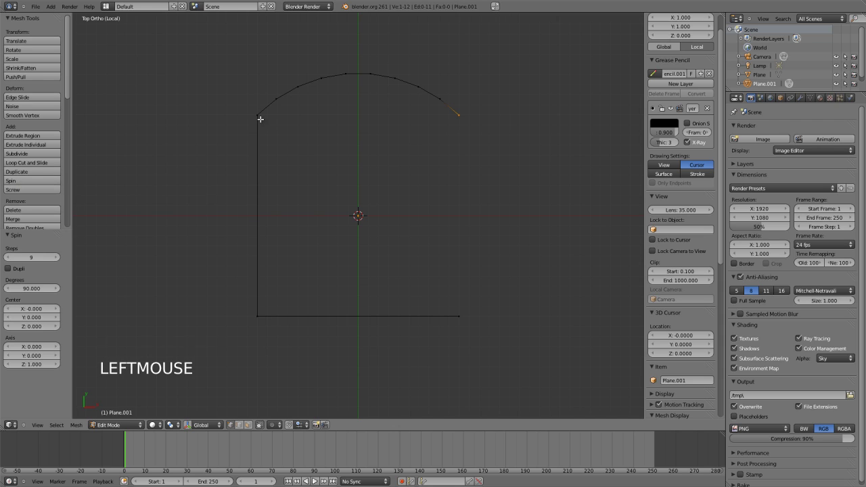
pyautogui.keyDown('ctrl'); pyautogui.click(37, 288); pyautogui.keyUp('ctrl')
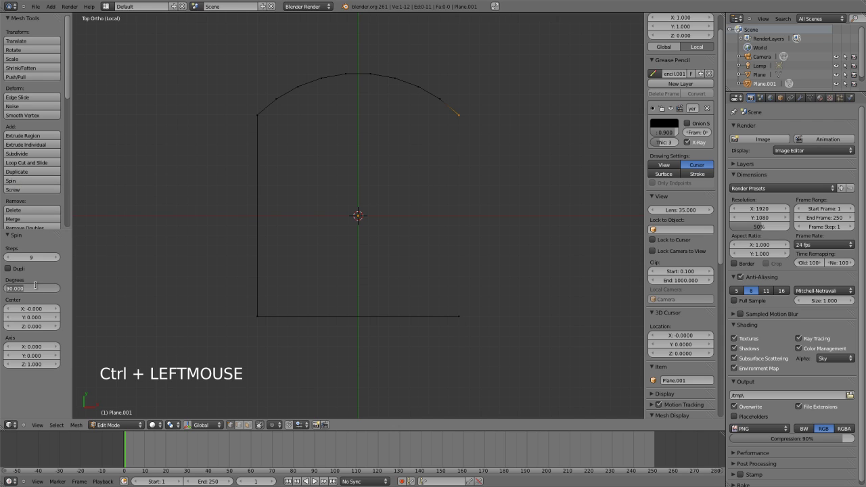
pyautogui.write('180')
pyautogui.press('Return')
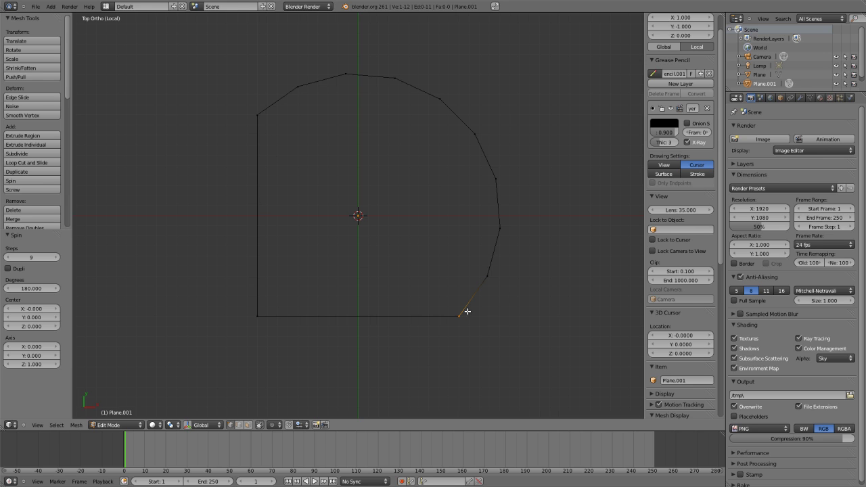
# Select the whole outline, remove its duplicate vertices and deselect everything.
pyautogui.press('a')
pyautogui.press('a')
pyautogui.press('w')
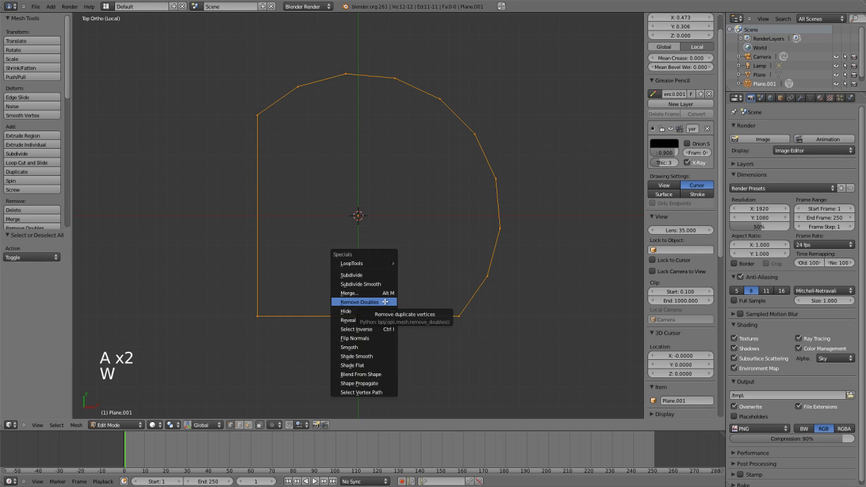
pyautogui.click(384, 302)
pyautogui.moveTo(384, 303); pyautogui.dragTo(503, 224, button='middle')
pyautogui.press('a')
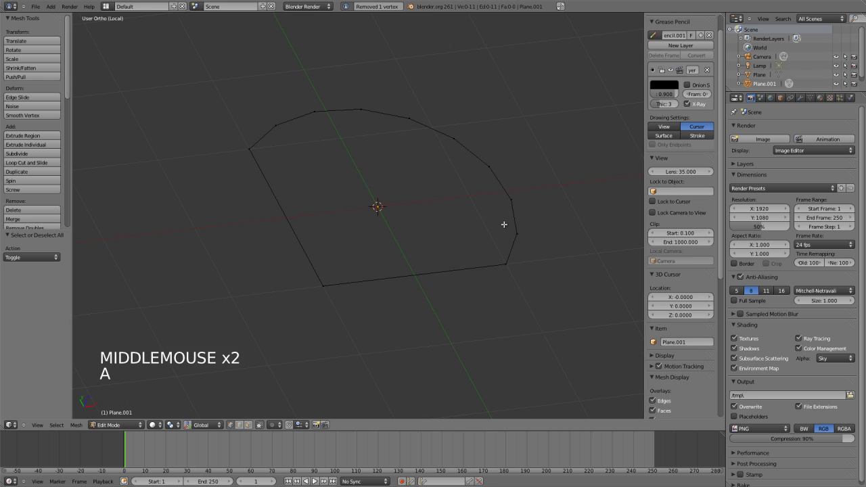
# Select the closed outline as an edge loop and fill it with faces.
pyautogui.keyDown('alt'); pyautogui.rightClick(480, 157); pyautogui.keyUp('alt')
pyautogui.hotkey('alt', 'f')
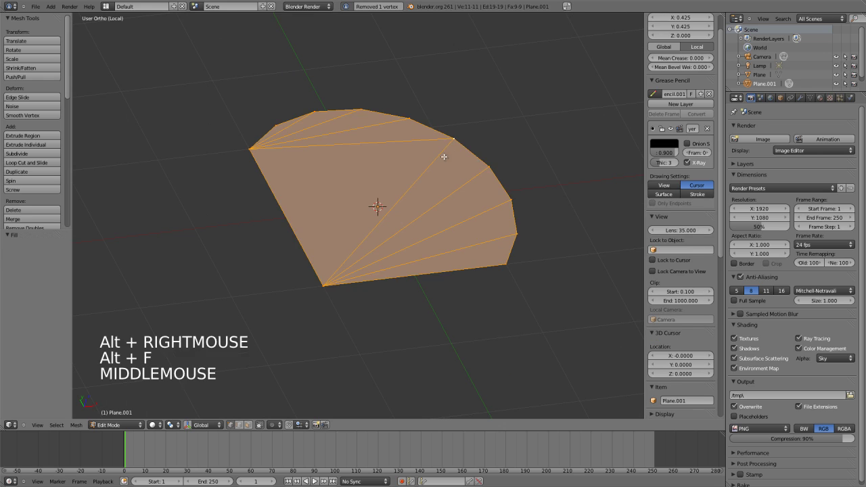
pyautogui.moveTo(443, 155); pyautogui.dragTo(441, 167, button='middle')
pyautogui.press('KP_7')
# Undo the fill, the duplicate removal and the spin, back to the L-shaped outline.
pyautogui.hotkey('ctrl', 'z')
pyautogui.hotkey('ctrl', 'z')
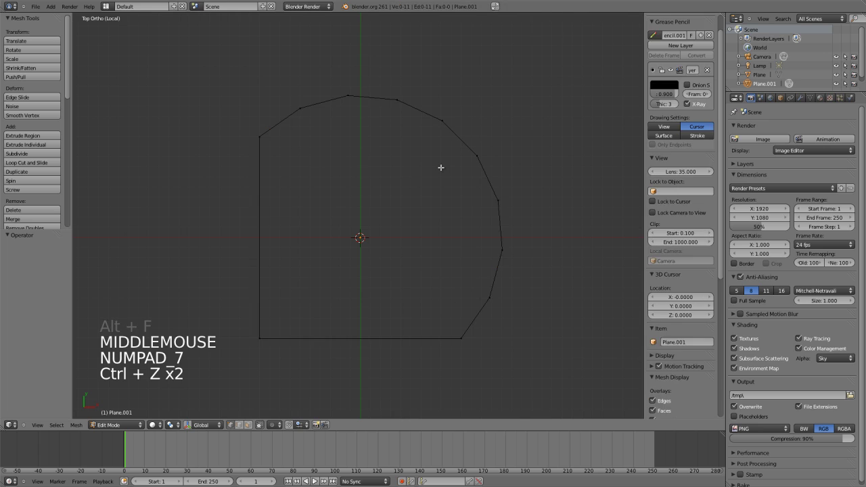
pyautogui.hotkey('ctrl', 'z')
pyautogui.hotkey('ctrl', 'z')
pyautogui.hotkey('ctrl', 'z')
pyautogui.hotkey('ctrl', 'z')
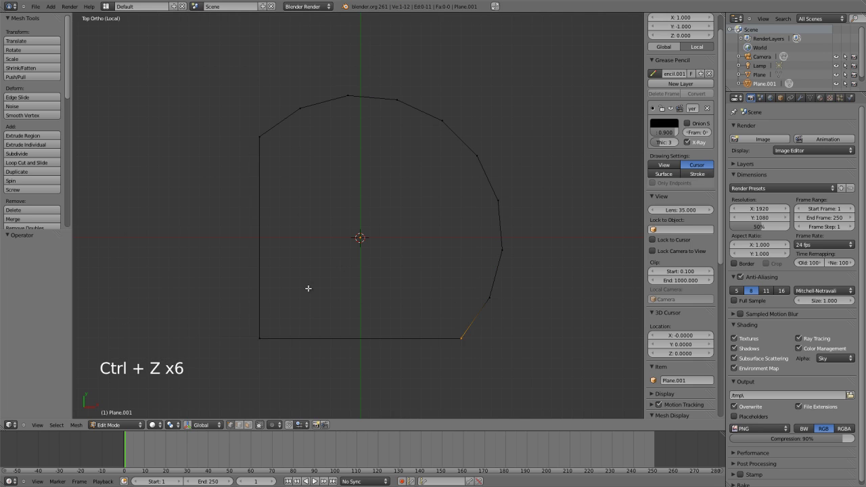
pyautogui.hotkey('ctrl', 'z')
# Move the whole L-shaped outline so its corner snaps onto the 3D cursor at the centre, and deselect it.
pyautogui.press('a')
pyautogui.press('a')
pyautogui.press('g')
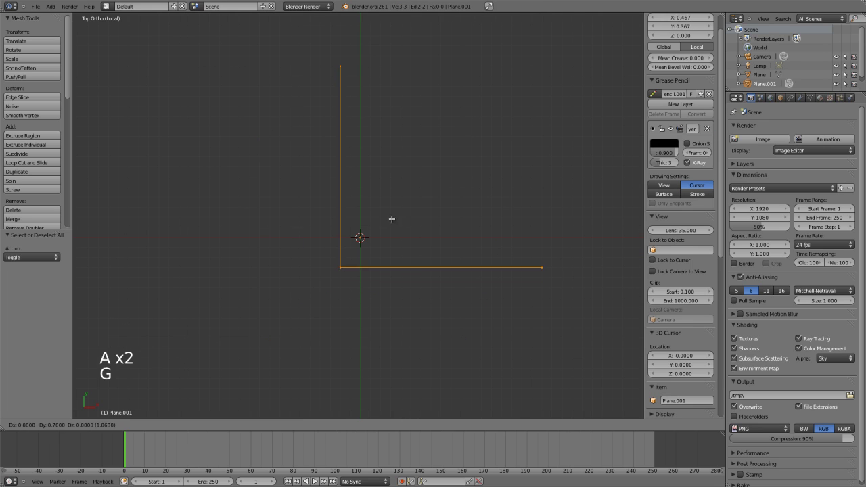
pyautogui.keyDown('ctrl'); pyautogui.click(408, 185); pyautogui.keyUp('ctrl')
pyautogui.keyDown('shift'); pyautogui.moveTo(408, 186); pyautogui.dragTo(356, 257, button='middle'); pyautogui.keyUp('shift')
pyautogui.press('a')
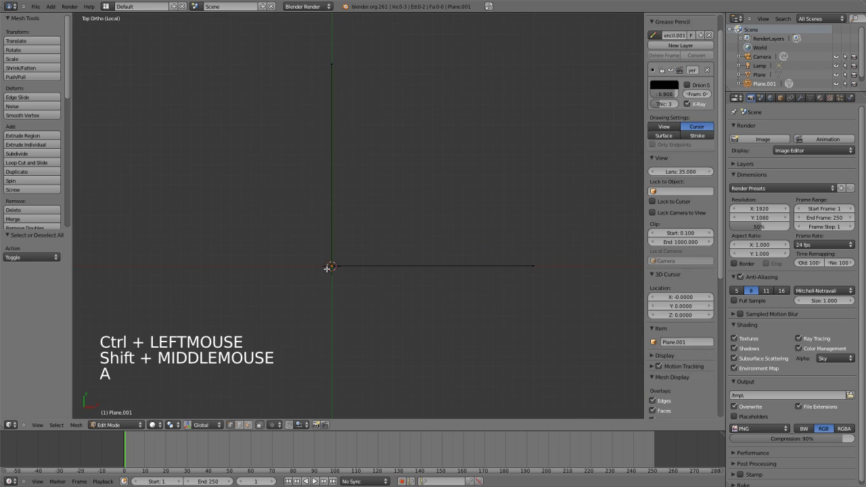
# Select the two vertices of the outline's vertical edge and spin them around the centre with 9 steps over 90 degrees.
pyautogui.press('g')
pyautogui.press('g')
pyautogui.rightClick(335, 257)
pyautogui.keyDown('shift'); pyautogui.rightClick(331, 64); pyautogui.keyUp('shift')
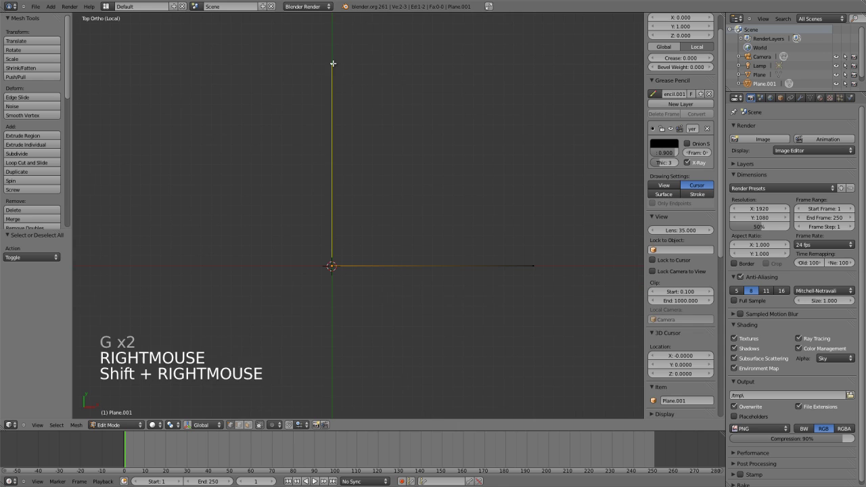
pyautogui.keyDown('shift'); pyautogui.moveTo(332, 65); pyautogui.dragTo(350, 158, button='right'); pyautogui.keyUp('shift')
pyautogui.keyDown('shift'); pyautogui.moveTo(350, 158); pyautogui.dragTo(305, 170, button='middle'); pyautogui.keyUp('shift')
pyautogui.click(21, 181)
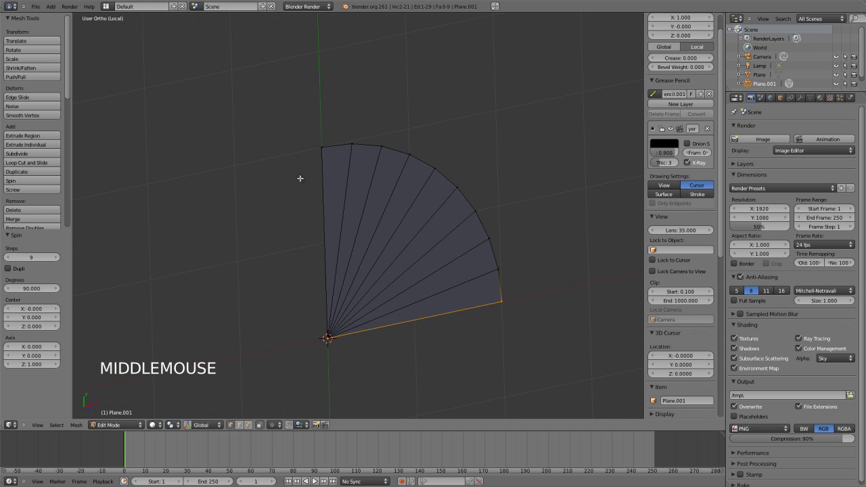
# Select the whole quarter-circle fan, extrude it about 5.78 units into a solid wedge and return to Object Mode.
pyautogui.moveTo(508, 306); pyautogui.dragTo(421, 236, button='middle')
pyautogui.press('a')
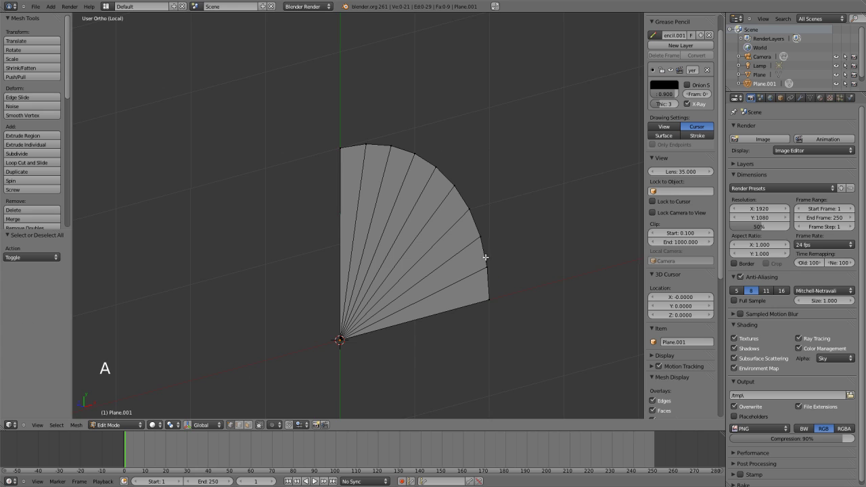
pyautogui.scroll(-2, 482, 264)
pyautogui.moveTo(481, 269); pyautogui.dragTo(451, 261, button='middle')
pyautogui.press('a')
pyautogui.press('e')
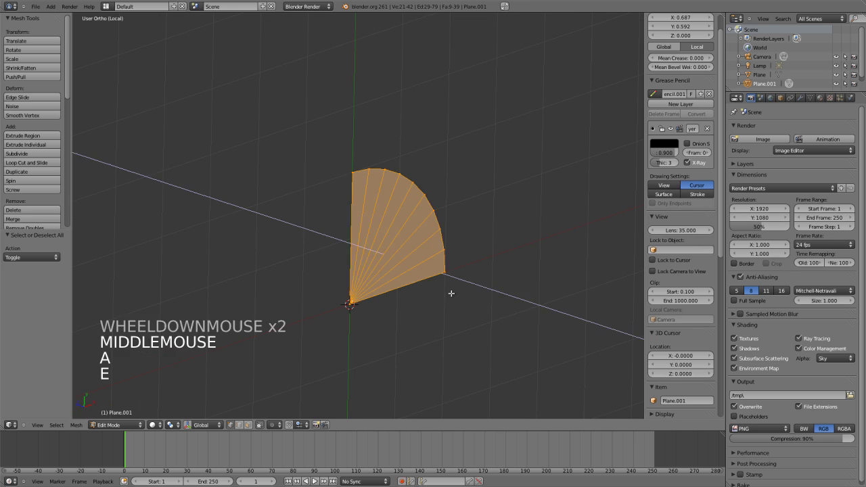
pyautogui.click(176, 215)
pyautogui.press('Tab')
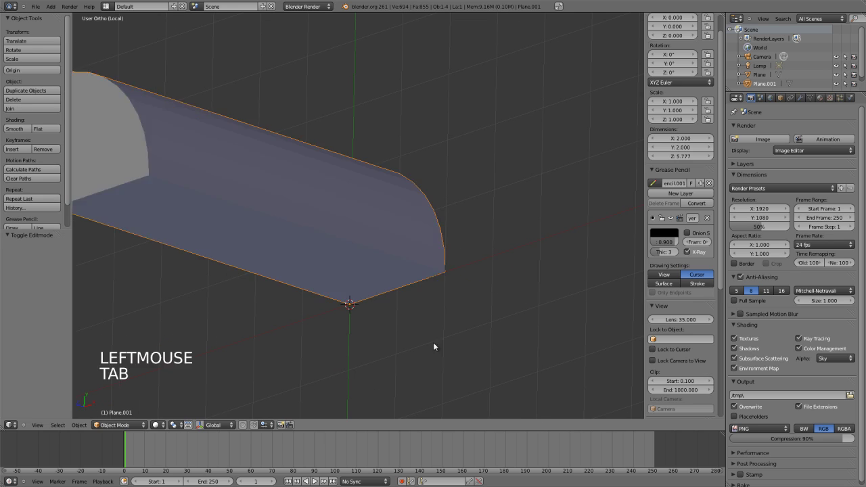
# Show the wedge from the top in wireframe and select its entire mesh in Edit Mode.
pyautogui.scroll(-2, 433, 342)
pyautogui.moveTo(440, 335); pyautogui.dragTo(464, 251, button='middle')
pyautogui.press('KP_7')
pyautogui.press('z')
pyautogui.press('Tab')
pyautogui.scroll(2, 436, 267)
pyautogui.scroll(2, 437, 266)
pyautogui.press('a')
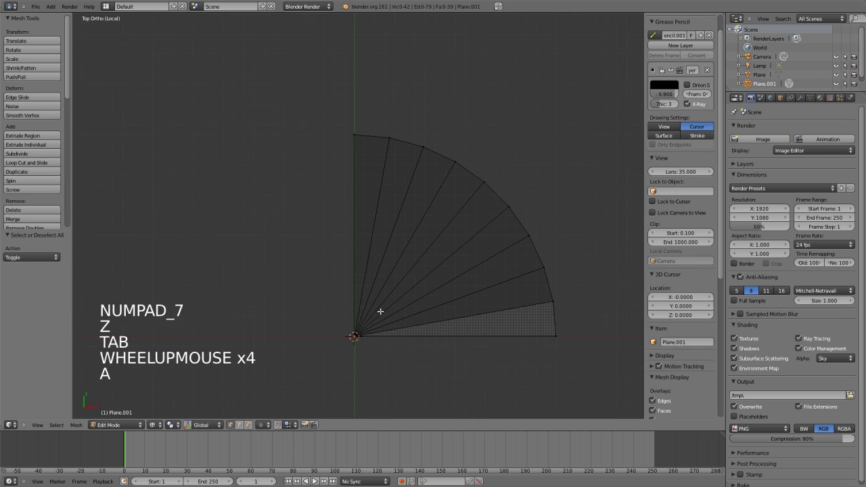
pyautogui.press('a')
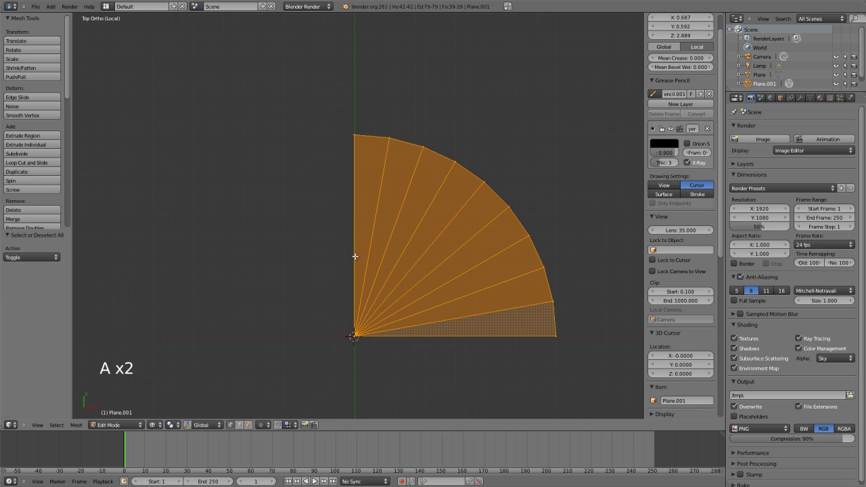
# Sketch two grease pencil arcs around the wedge's tip and delete that grease pencil frame.
pyautogui.moveTo(353, 256); pyautogui.dragTo(359, 252)
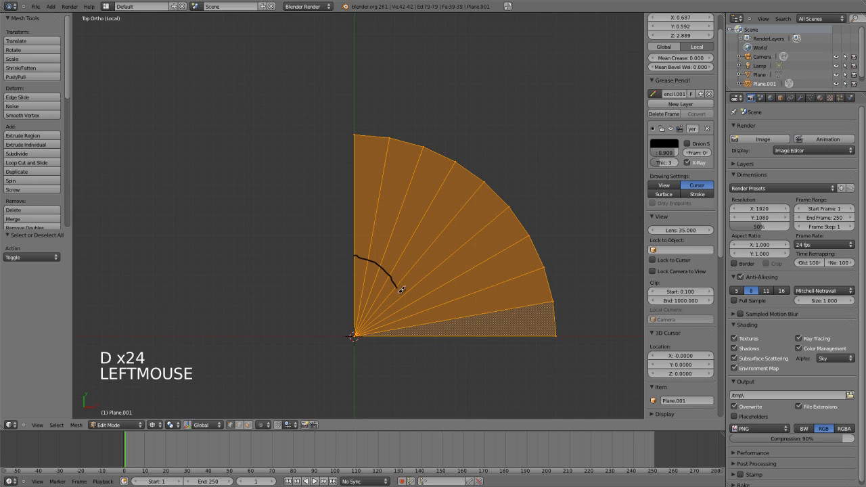
pyautogui.moveTo(402, 337); pyautogui.dragTo(400, 342)
pyautogui.moveTo(319, 302)
pyautogui.mouseDown()
pyautogui.moveTo(315, 327)
pyautogui.moveTo(368, 385)
pyautogui.moveTo(391, 377)
pyautogui.mouseUp()
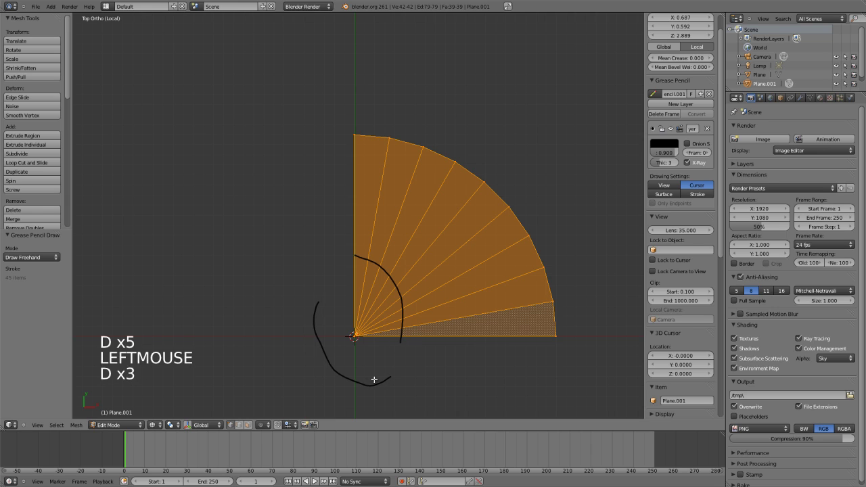
pyautogui.click(665, 113)
# Remove the duplicate vertices of the selected wedge mesh.
pyautogui.scroll(-2, 438, 246)
pyautogui.press('w')
pyautogui.press('w')
pyautogui.press('w')
pyautogui.click(437, 246)
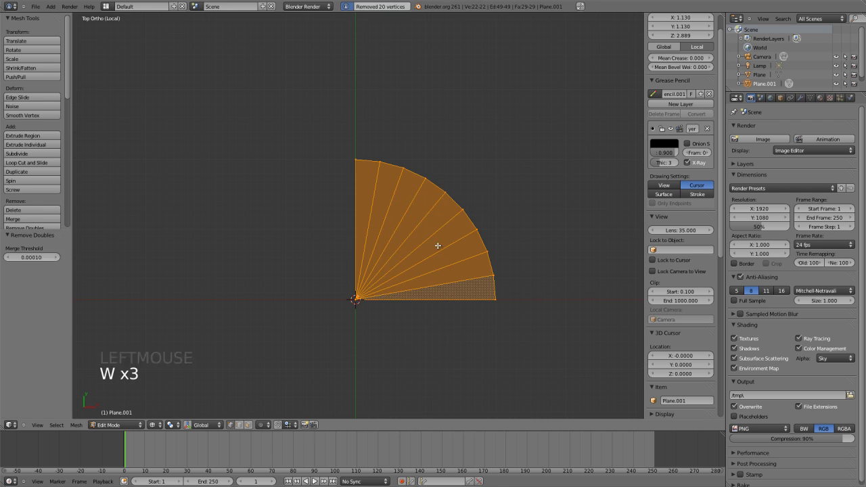
# Return to Object Mode, leave local view and show the whole scene in solid shading with everything deselected.
pyautogui.press('Tab')
pyautogui.press('KP_Divide')
pyautogui.press('z')
pyautogui.moveTo(437, 245)
pyautogui.keyDown('shift'); pyautogui.mouseDown(button='middle')
pyautogui.moveTo(353, 257)
pyautogui.moveTo(310, 196)
pyautogui.moveTo(403, 324)
pyautogui.moveTo(379, 255)
pyautogui.moveTo(410, 286)
pyautogui.mouseUp(button='middle'); pyautogui.keyUp('shift')
pyautogui.press('a')
pyautogui.press('z')
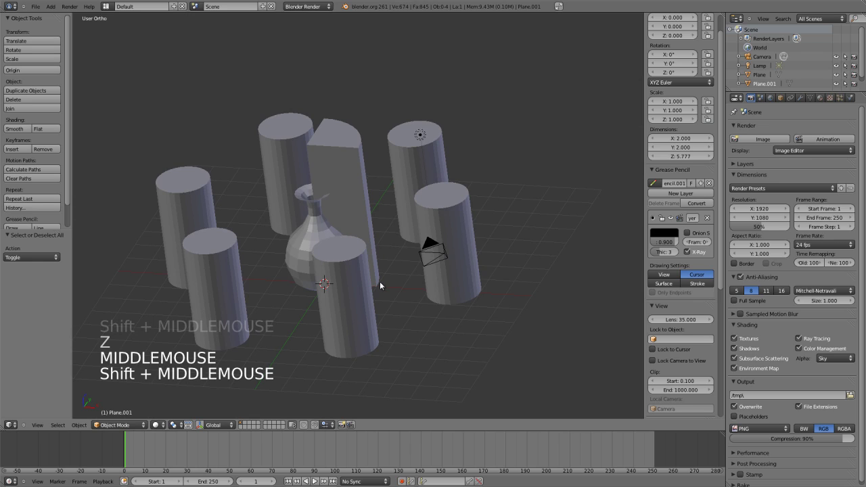
# Select the wedge, try to move it along the global X axis and return to the top view.
pyautogui.rightClick(371, 202)
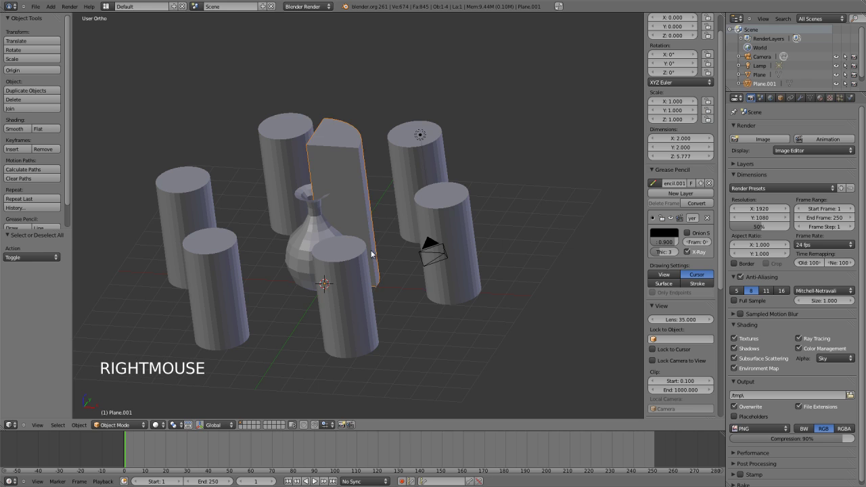
pyautogui.moveTo(354, 237); pyautogui.dragTo(359, 283, button='middle')
pyautogui.press('g')
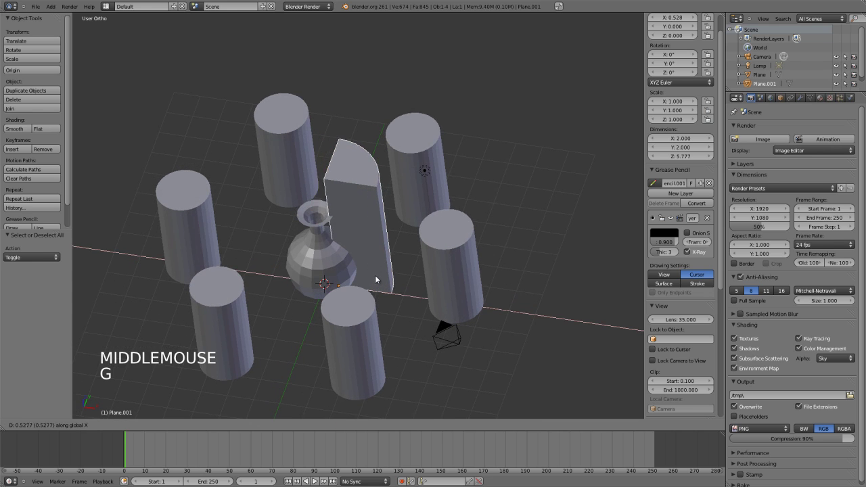
pyautogui.rightClick(294, 305)
pyautogui.press('KP_7')
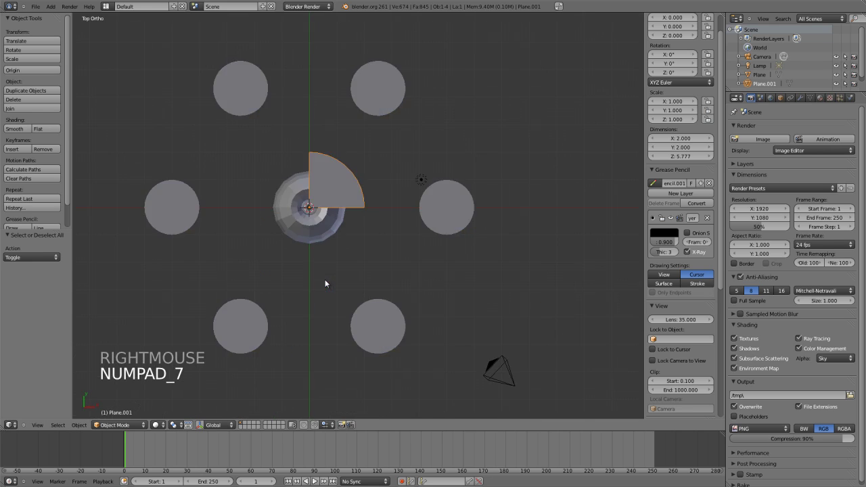